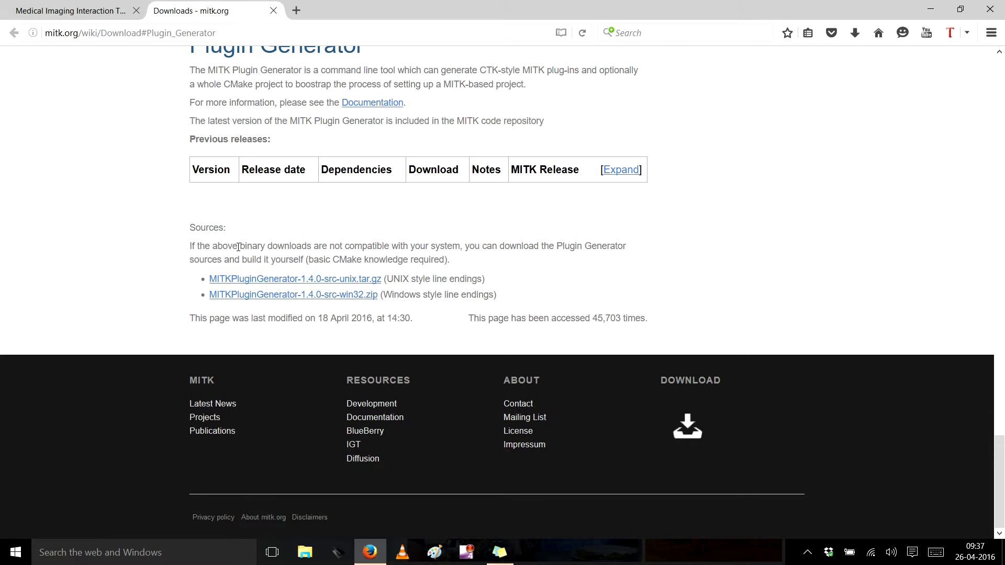
- Expand the Plugin Generator's previous releases table and examine the release date of the 1.4.0 Windows binary
left_click(633, 172)
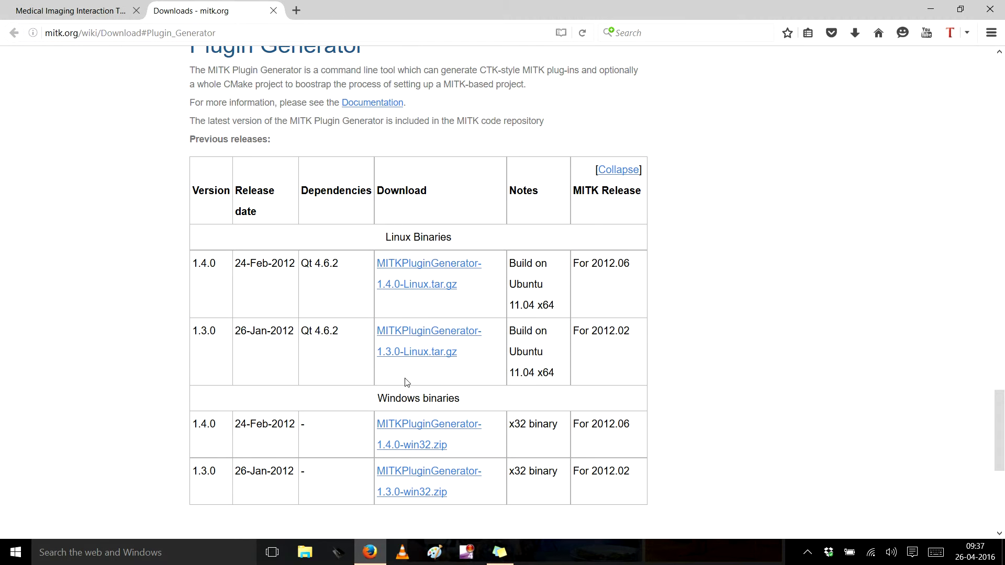
scroll(407, 382, "down", 3)
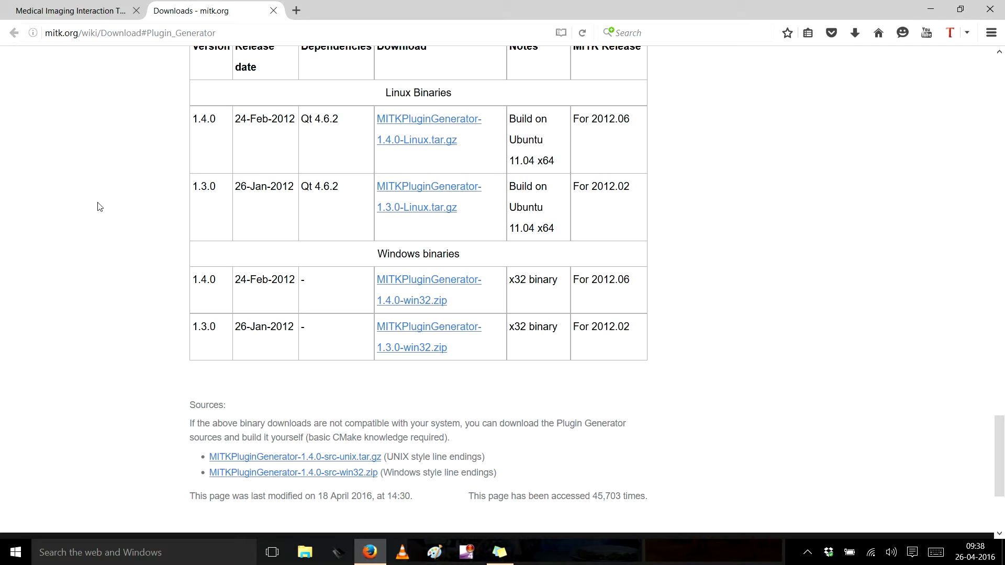
left_click_drag(236, 283, 294, 280)
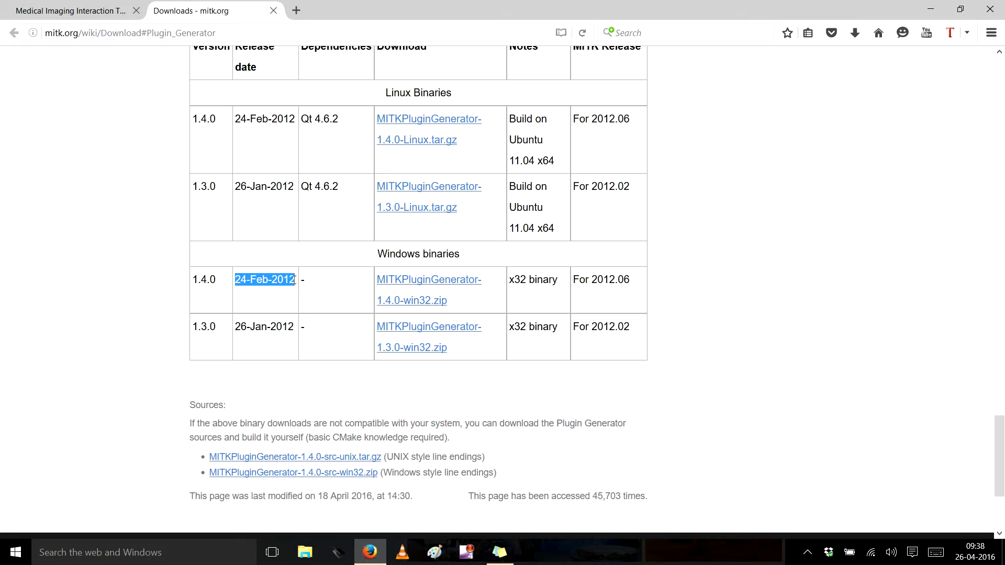
left_click(296, 306)
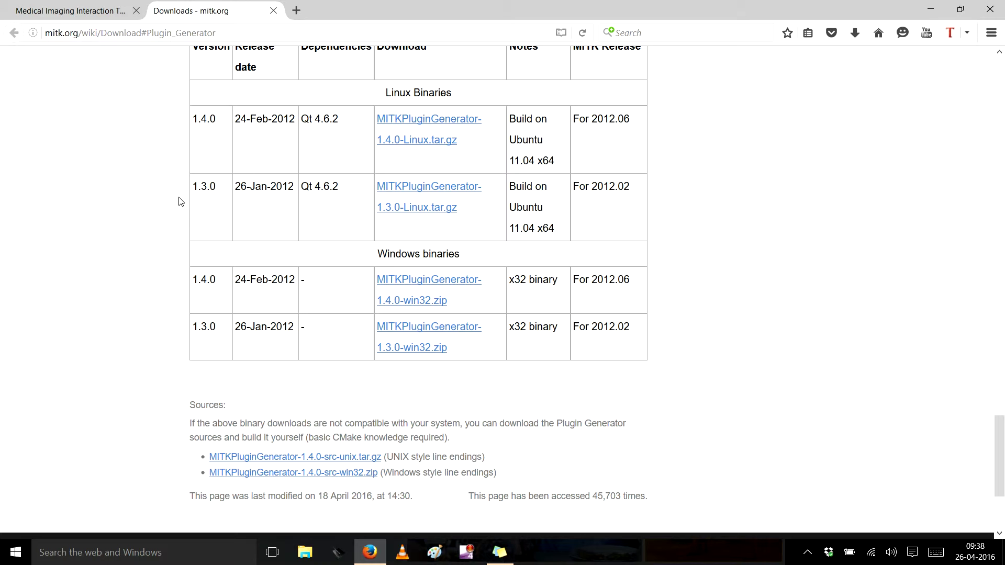
- Search the web for "mitk git" in a new tab and open the MITK/MITK repository on GitHub
left_click(296, 11)
type("mitk ")
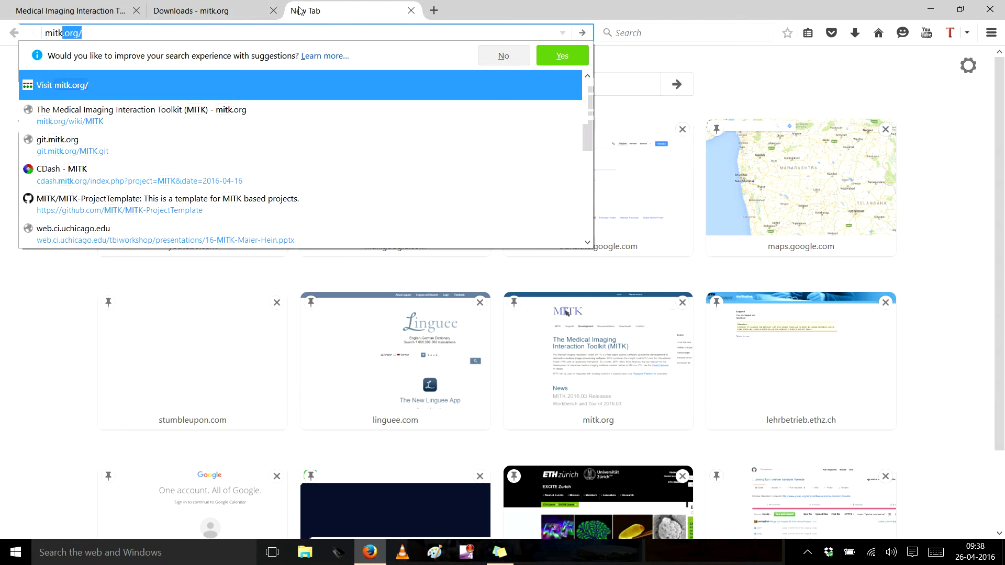
type("git")
key("Return")
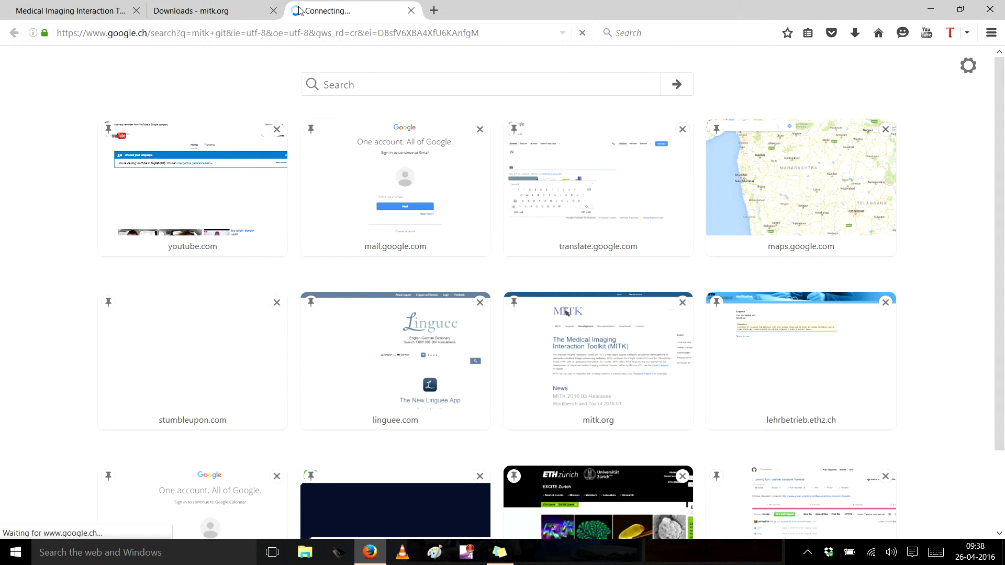
left_click(190, 166)
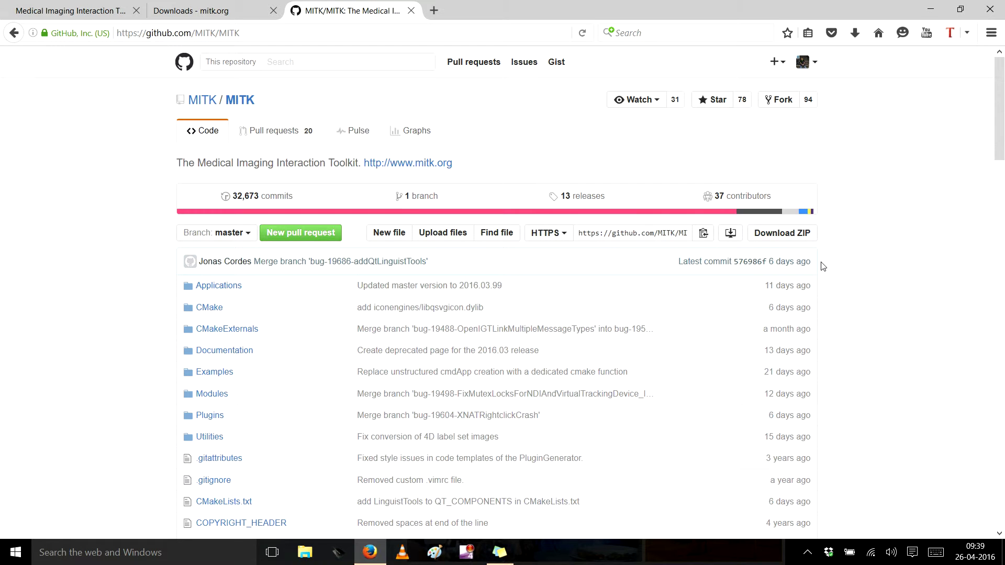
- Open the PluginGenerator folder inside the repository's Applications folder
scroll(757, 264, "down", 3)
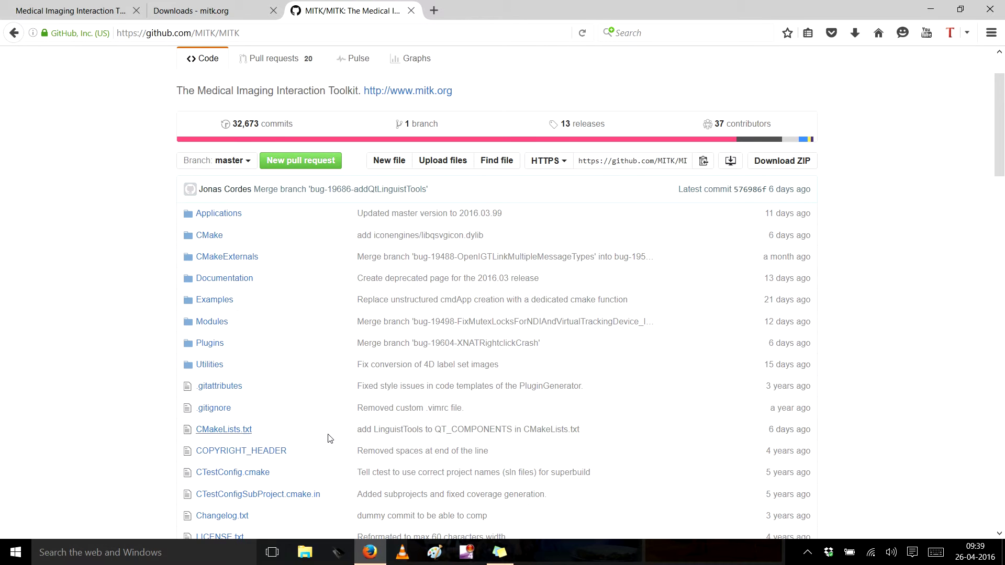
left_click(217, 215)
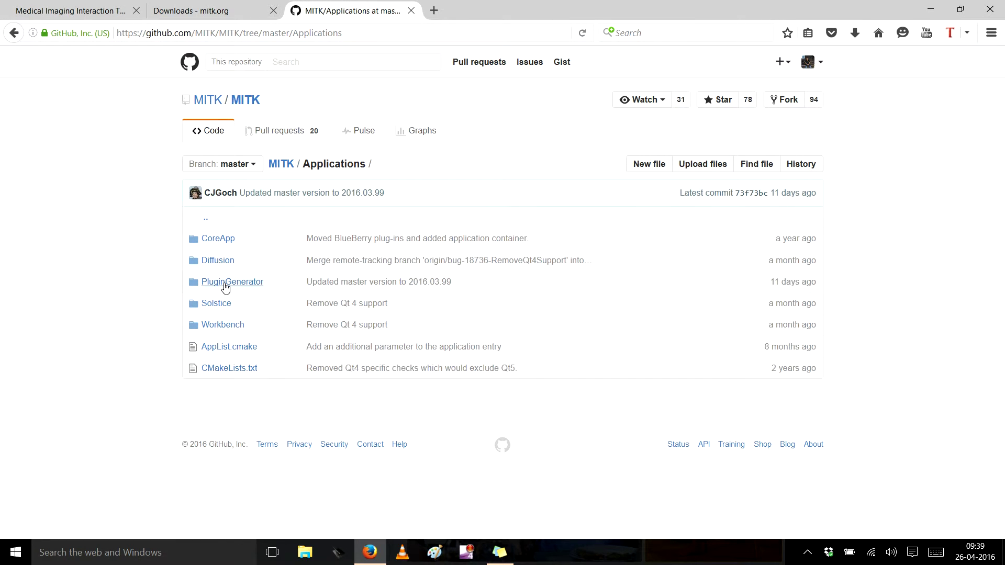
left_click(225, 283)
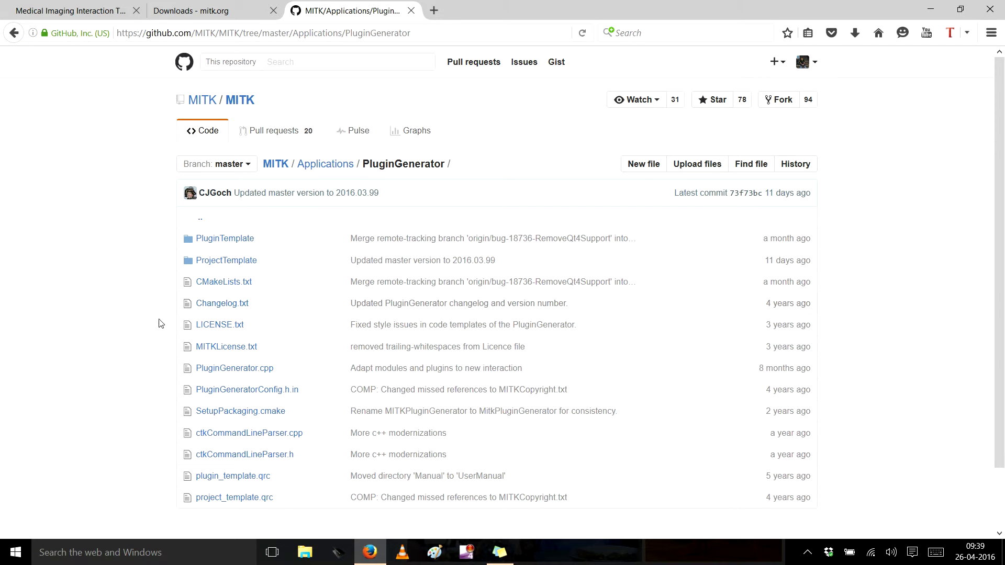
- Check the MITK CDash dashboard for 2016-04-16 in a new tab and return to the GitHub PluginGenerator page
left_click(435, 7)
type("mitk.org/")
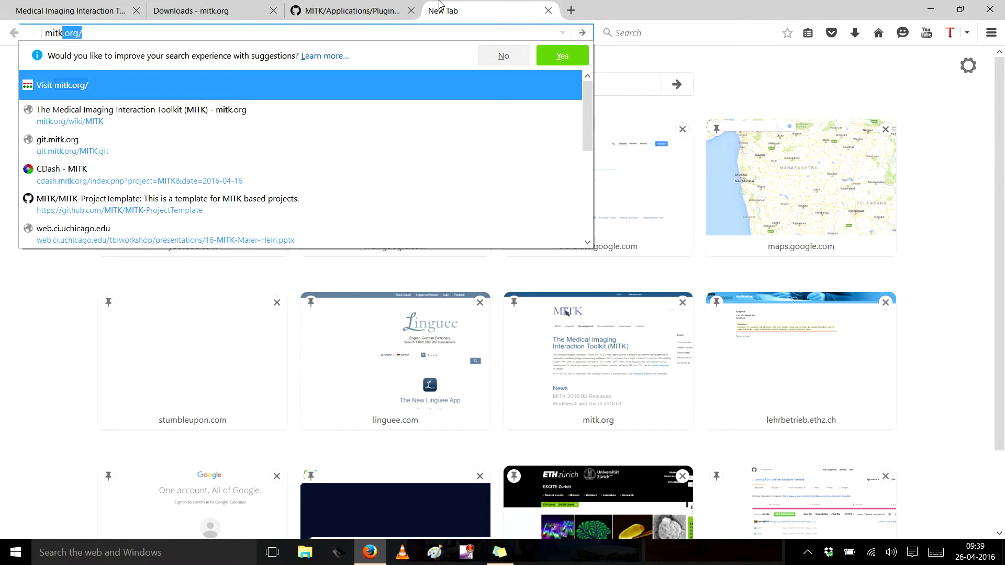
left_click(192, 177)
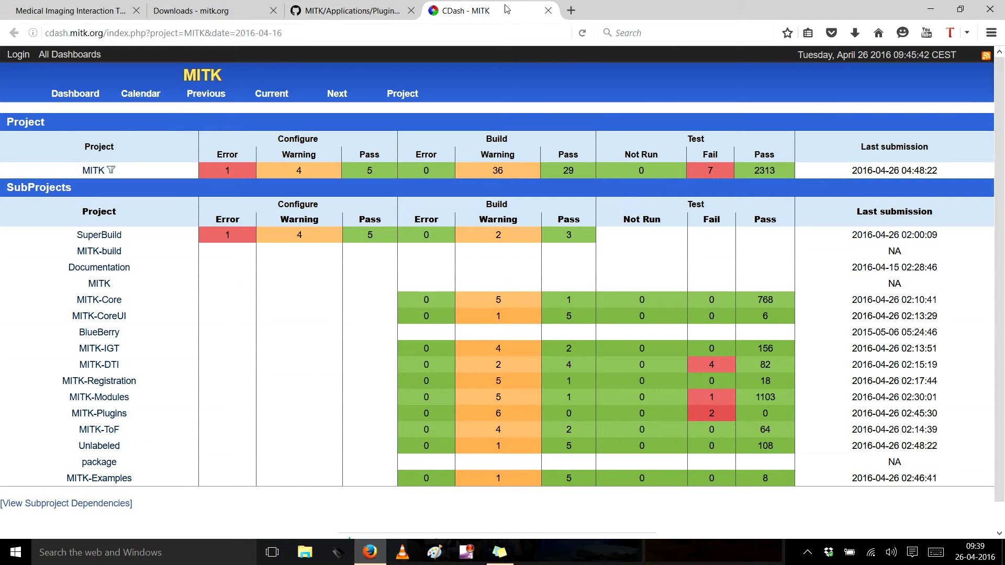
left_click(350, 10)
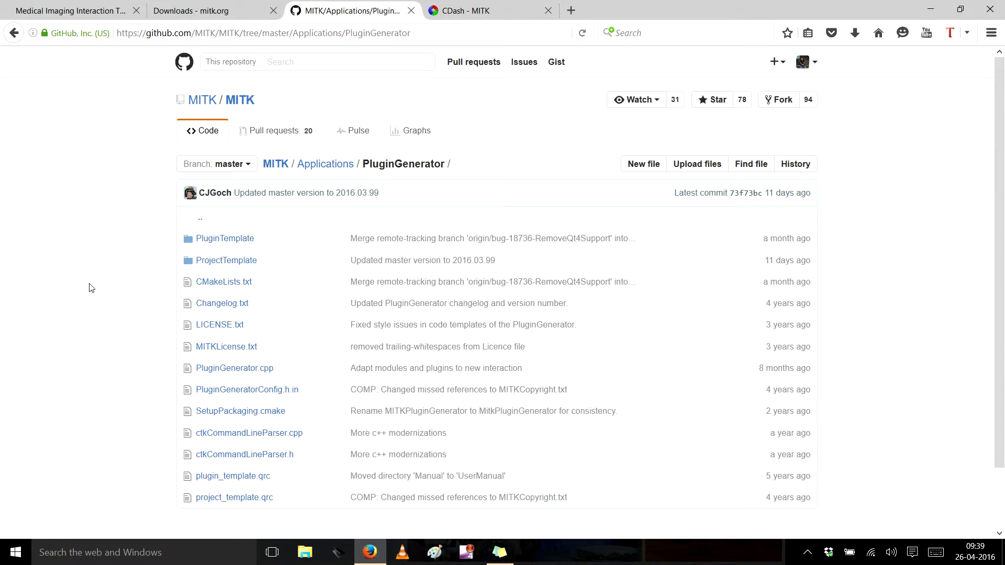
- Look through the mitk.org Downloads page for the table of current MITK releases and their source archives
left_click(250, 6)
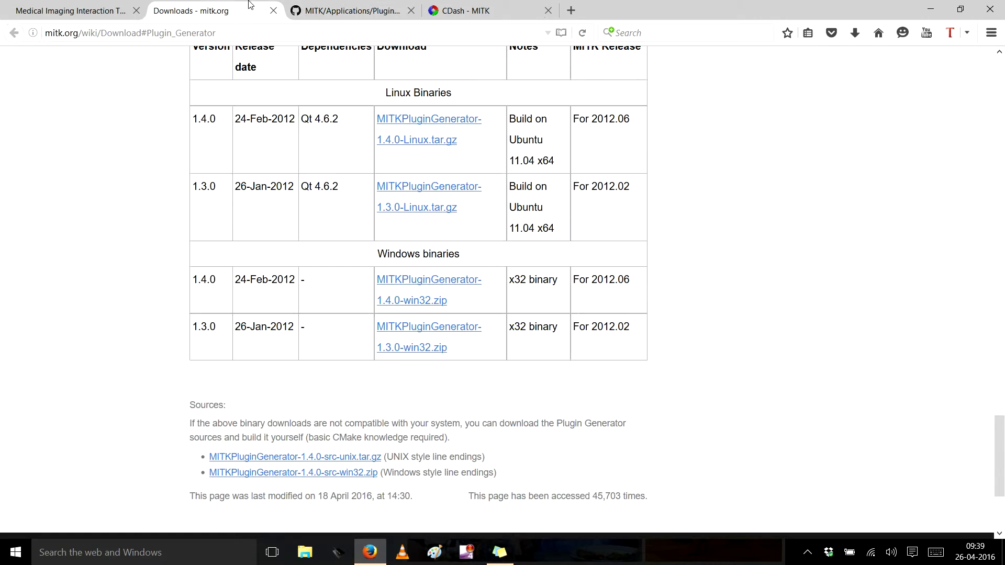
scroll(106, 184, "up", 20)
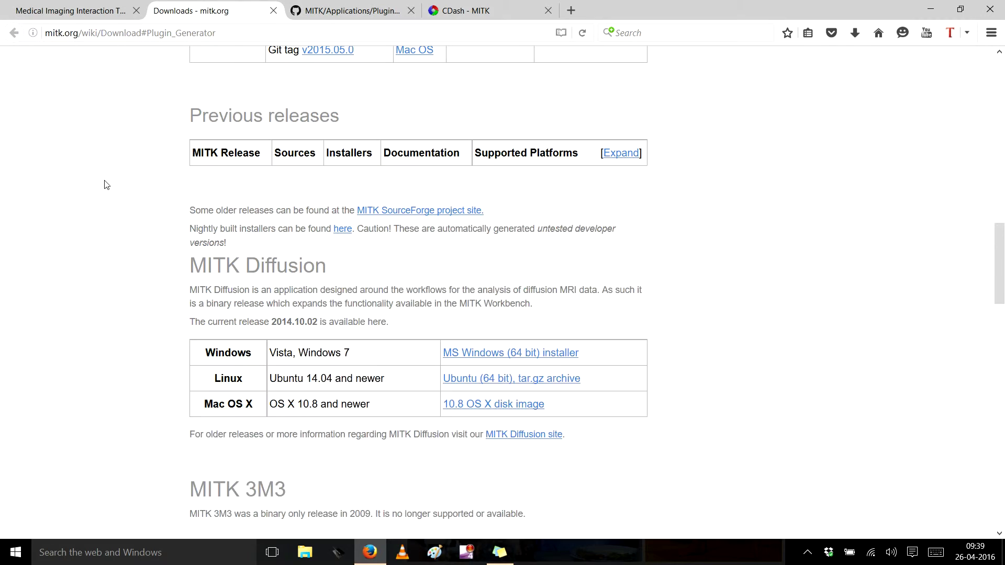
scroll(106, 184, "down", 15)
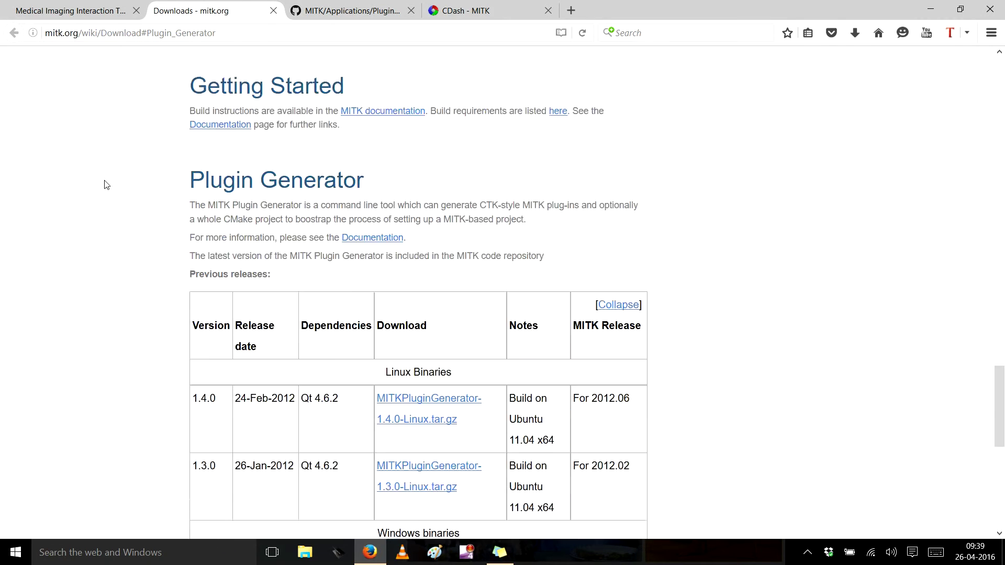
left_click(73, 10)
left_click(219, 10)
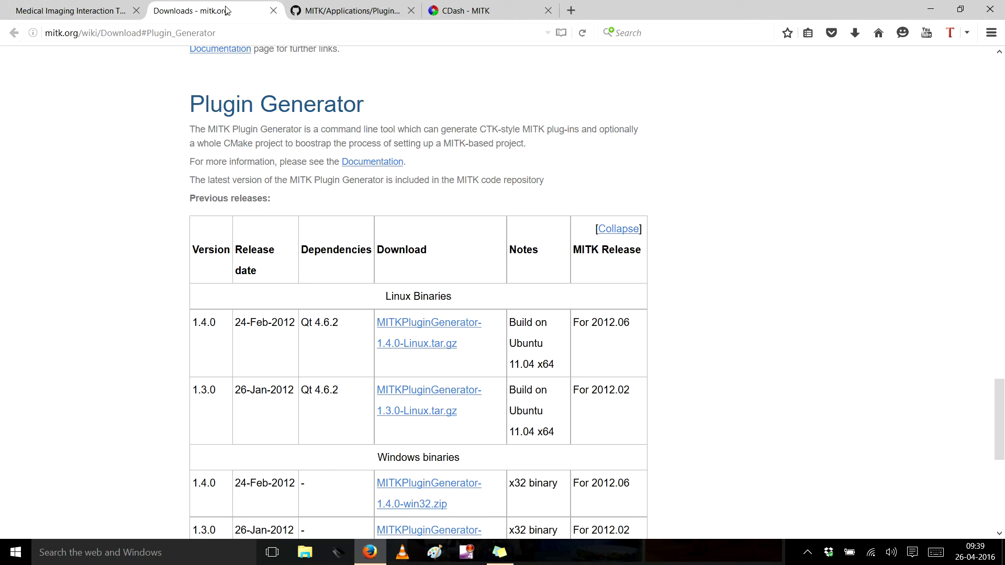
scroll(155, 211, "up", 15)
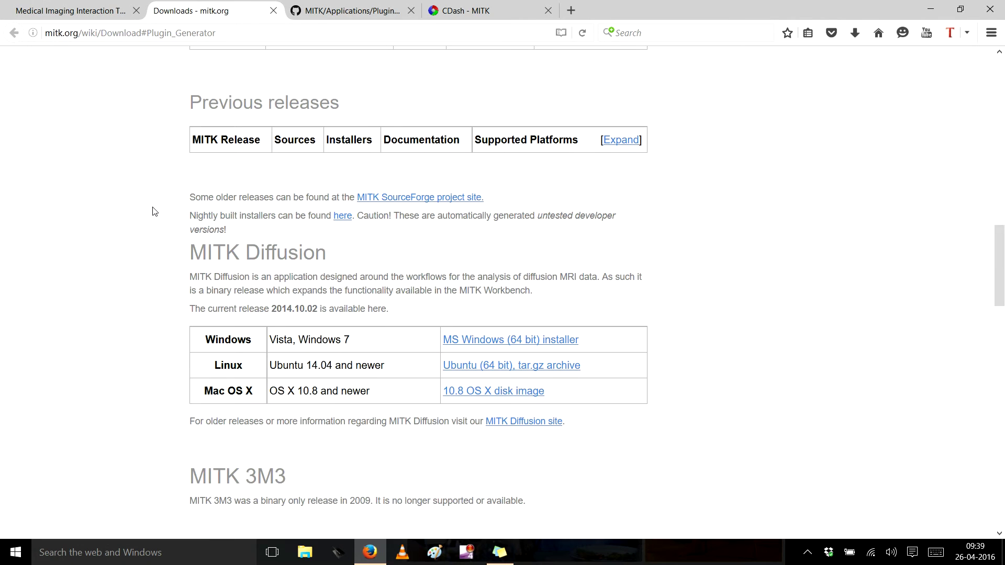
scroll(93, 385, "down", 10)
scroll(125, 259, "up", 15)
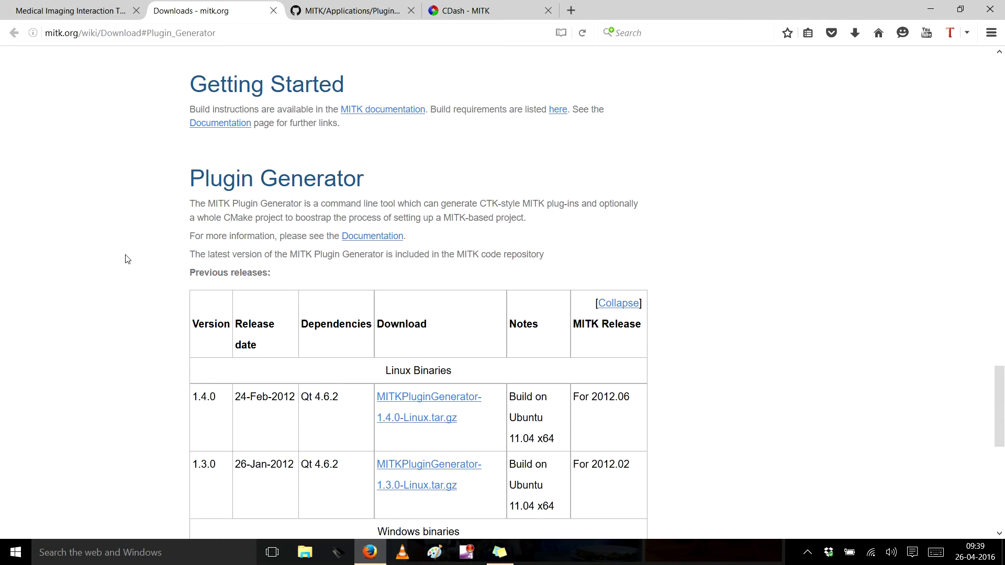
scroll(126, 259, "up", 5)
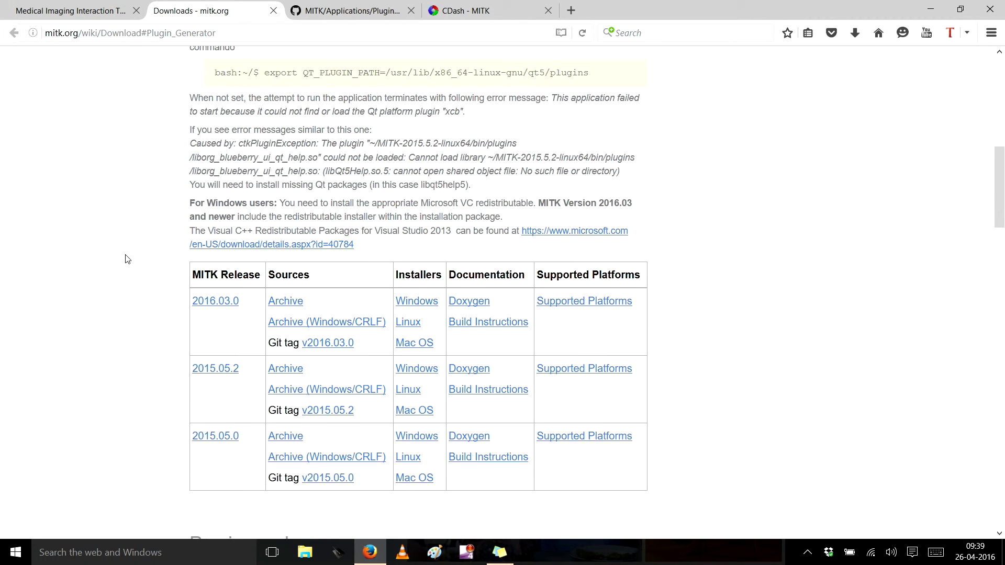
scroll(126, 259, "down", 3)
scroll(126, 259, "down", 3)
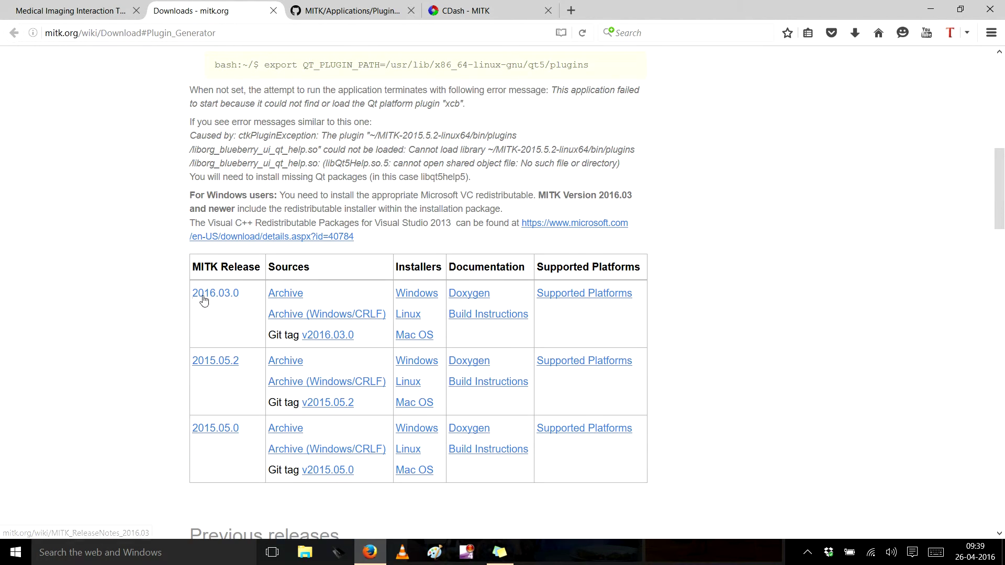
- Request the 2016.03.0 source Archive download in a new tab and cancel it
right_click(297, 299)
left_click(319, 304)
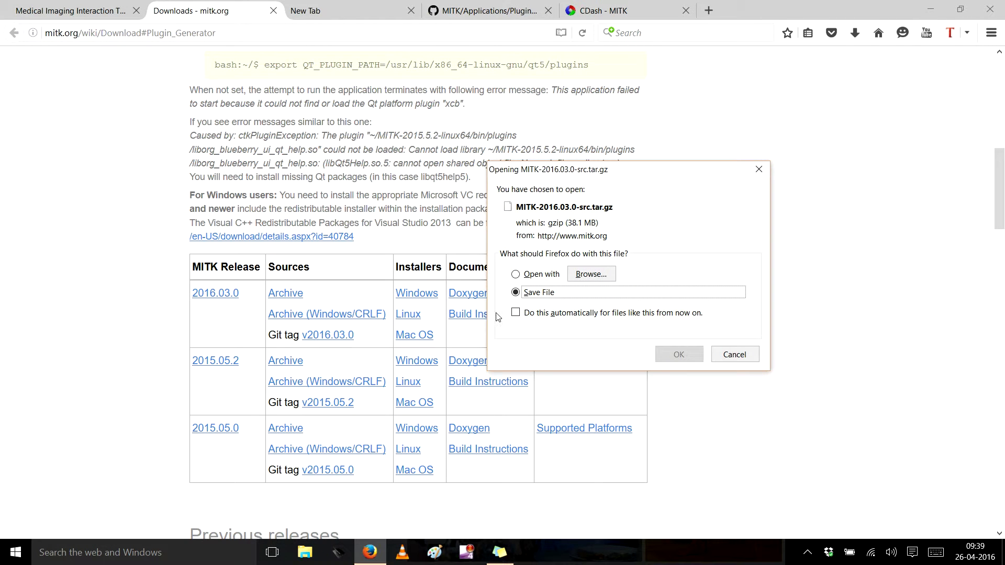
left_click(737, 359)
- Return to the MITK repository's root on GitHub and look over its folders and files
left_click(489, 10)
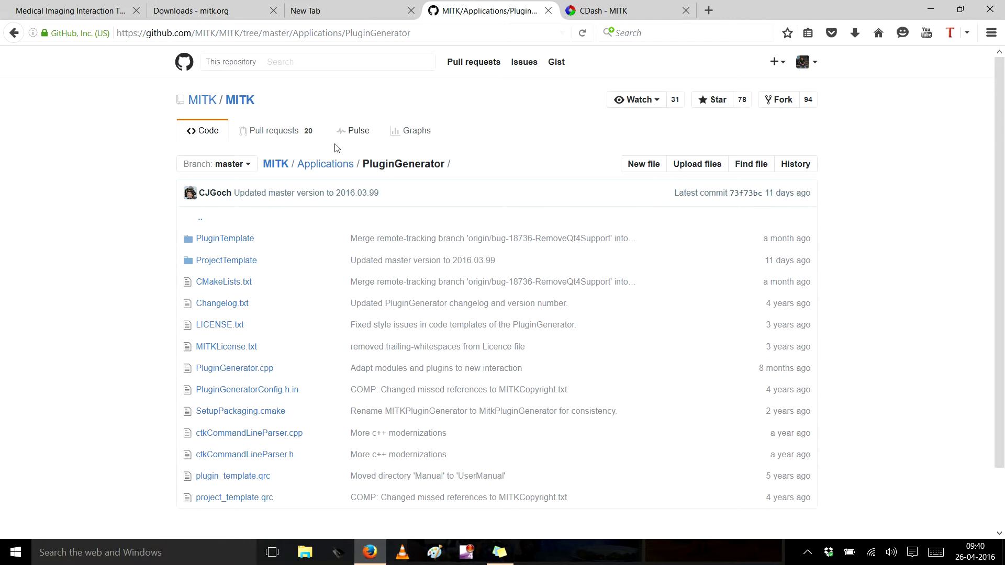
left_click(276, 164)
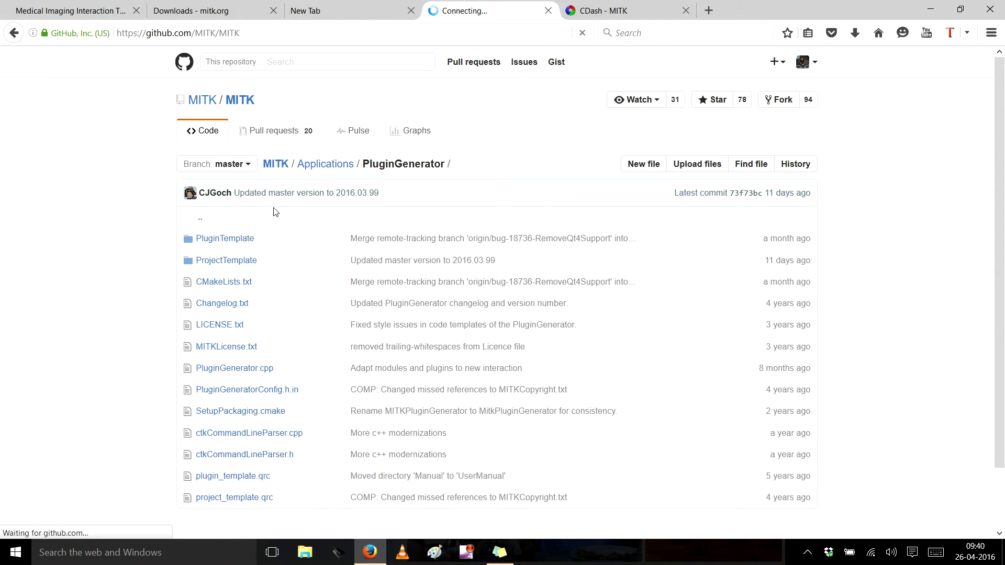
scroll(126, 403, "down", 5)
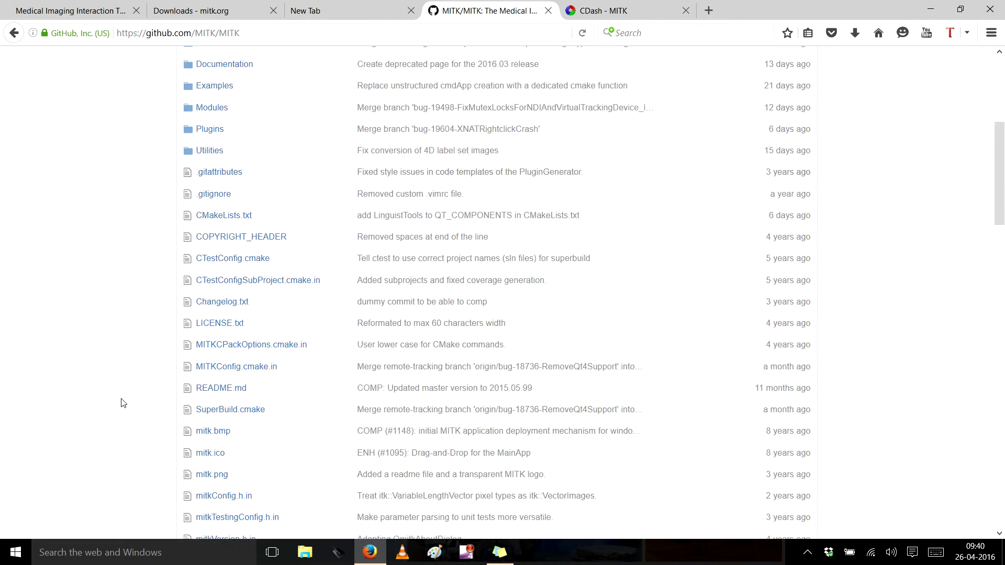
scroll(127, 318, "up", 5)
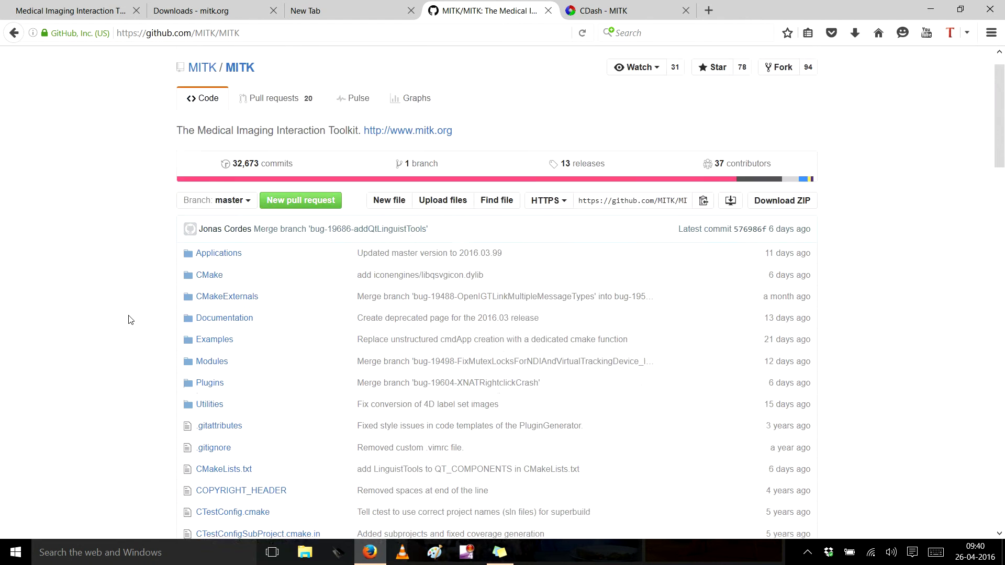
- Close the blank, GitHub, CDash and Downloads tabs, keeping only the MITK documentation page
left_click(411, 11)
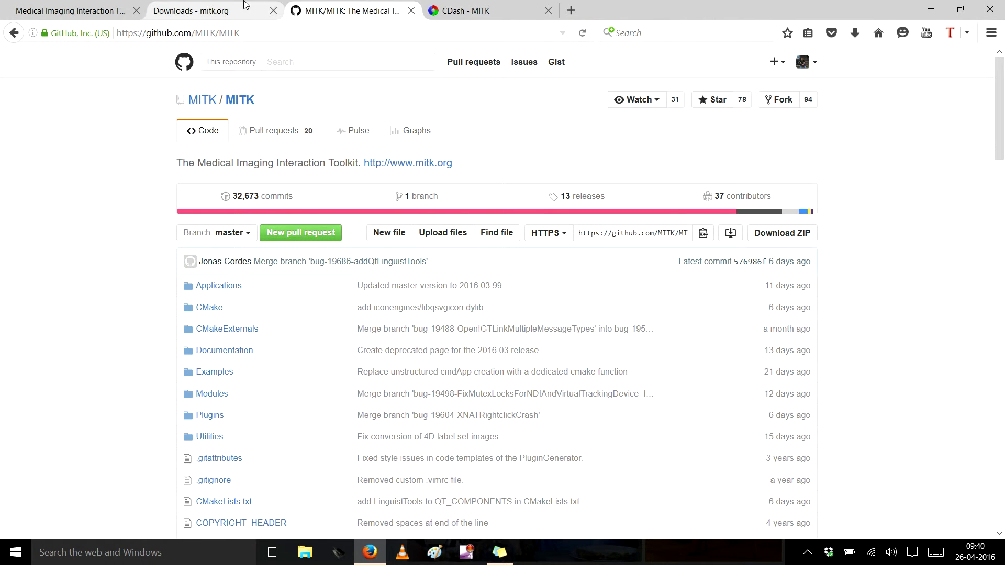
left_click(246, 11)
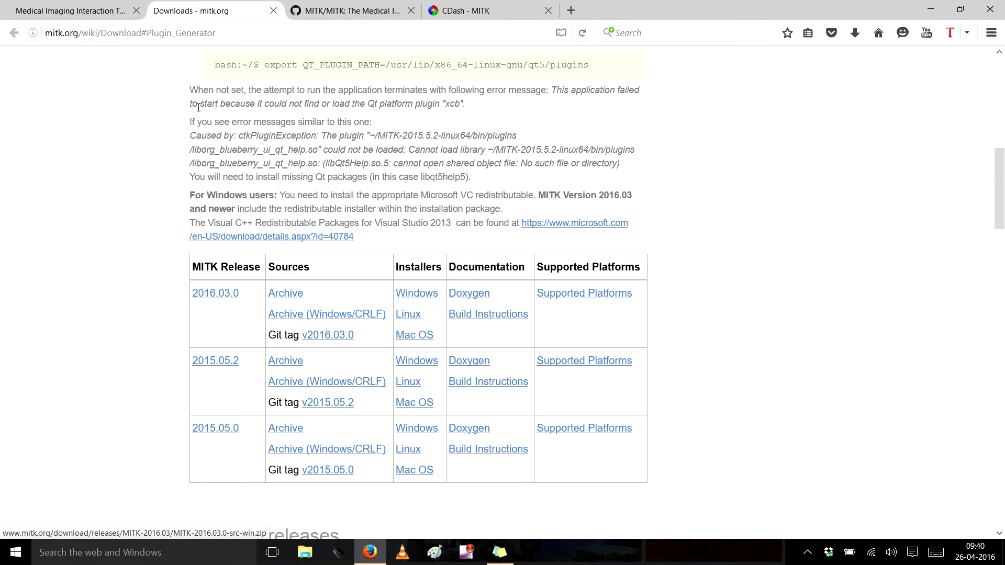
left_click(403, 11)
left_click(411, 10)
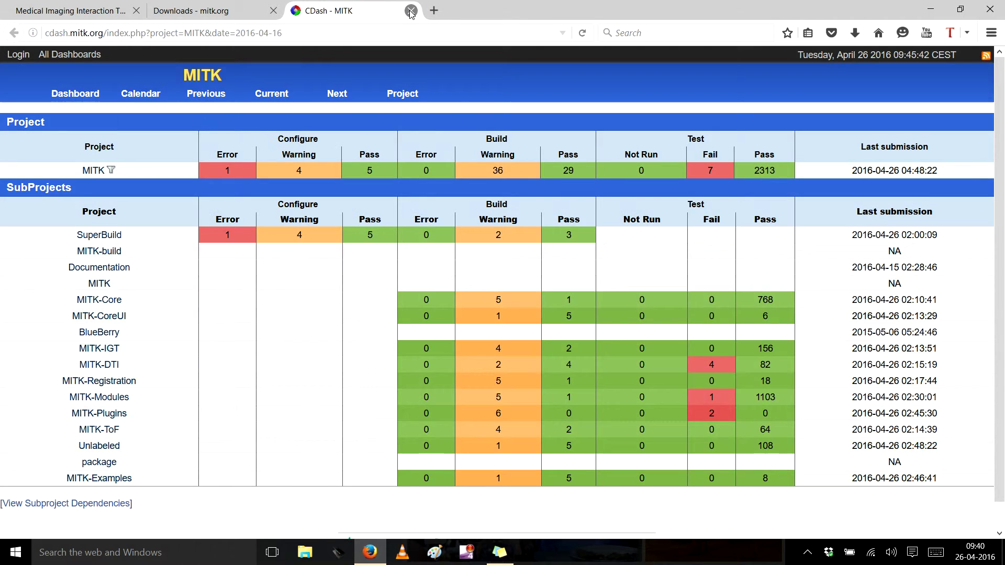
left_click(410, 10)
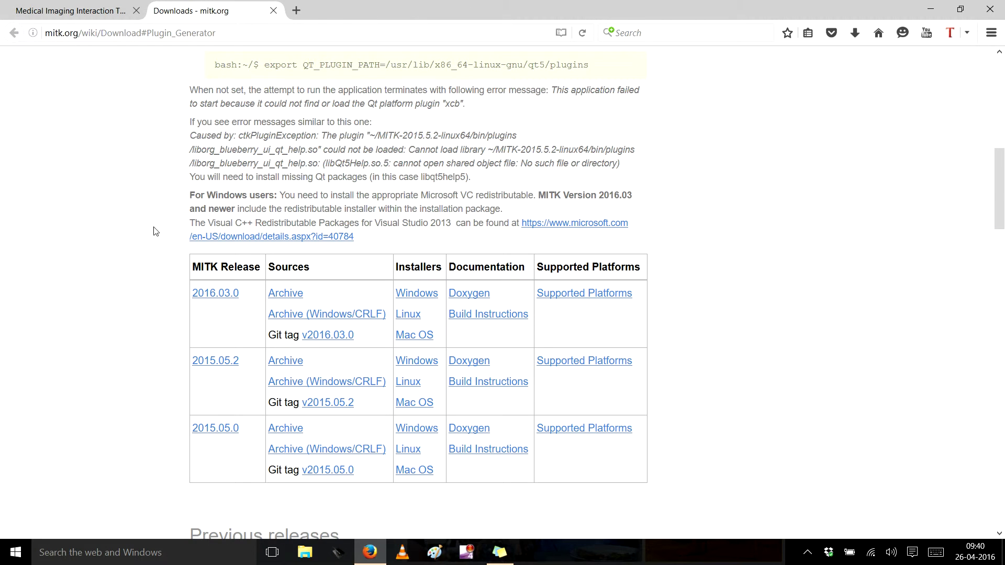
left_click(273, 11)
- Switch to File Explorer and open the Applications folder inside MITK_2016_03_0 on the C: drive
left_click(147, 559)
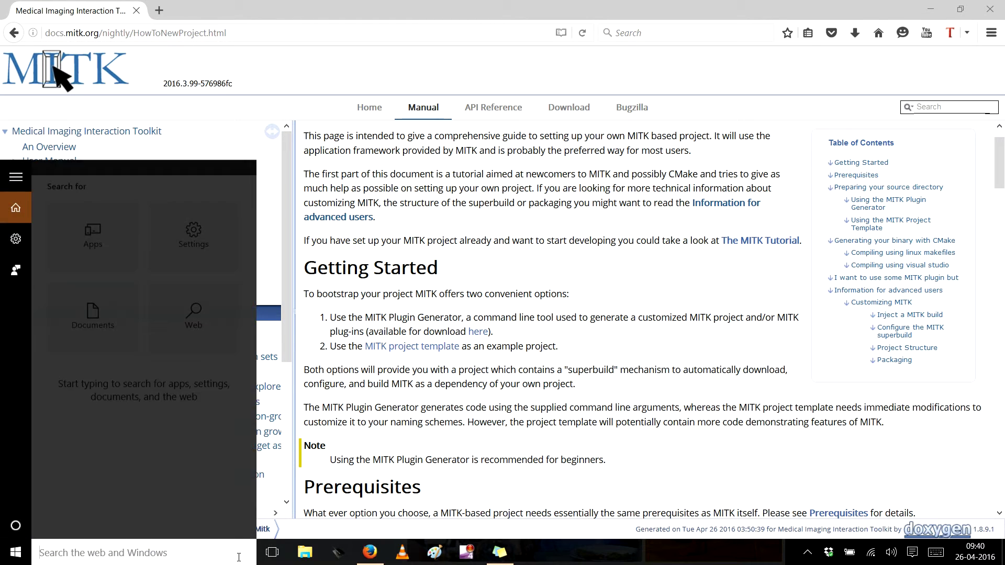
left_click(304, 552)
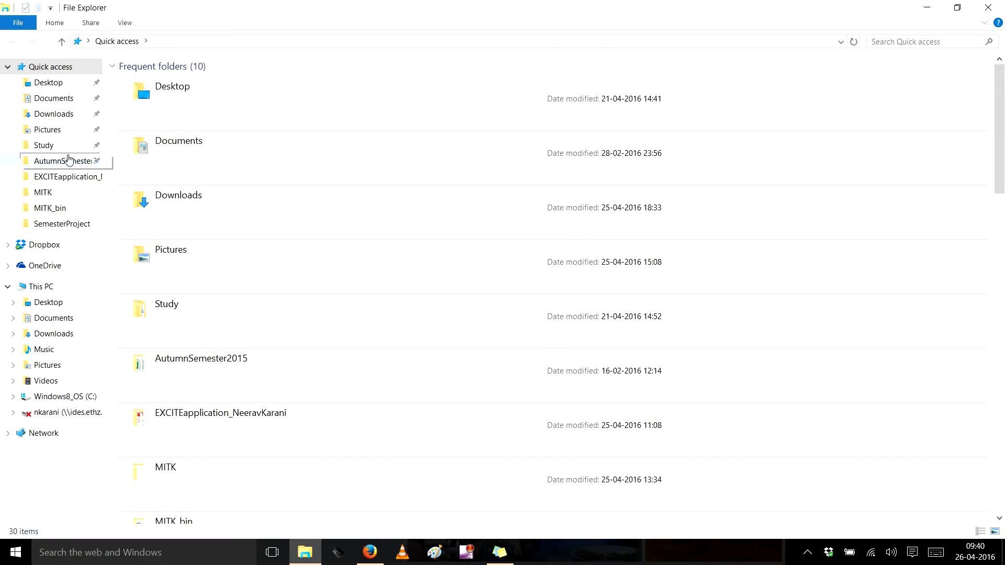
left_click(59, 399)
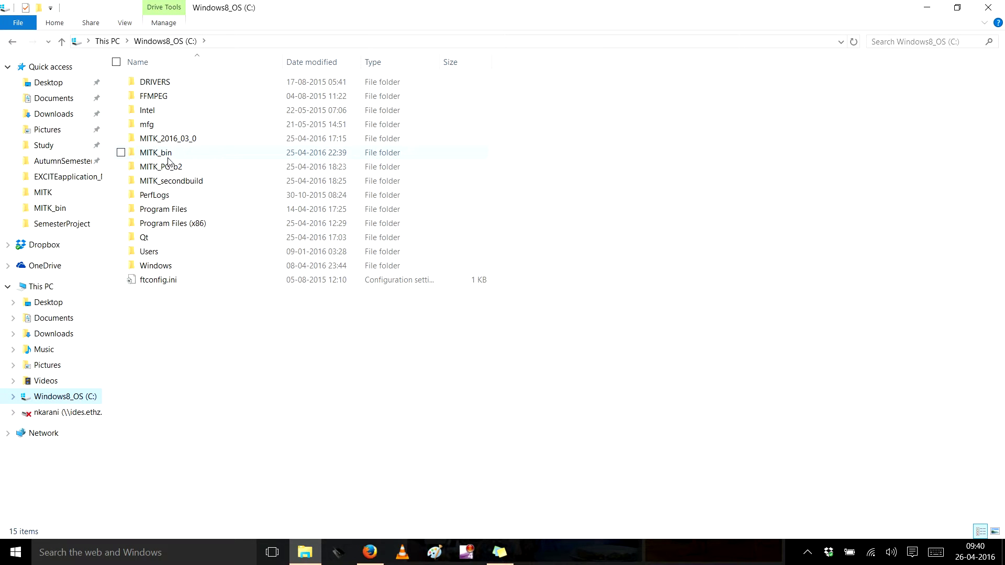
double_click(178, 139)
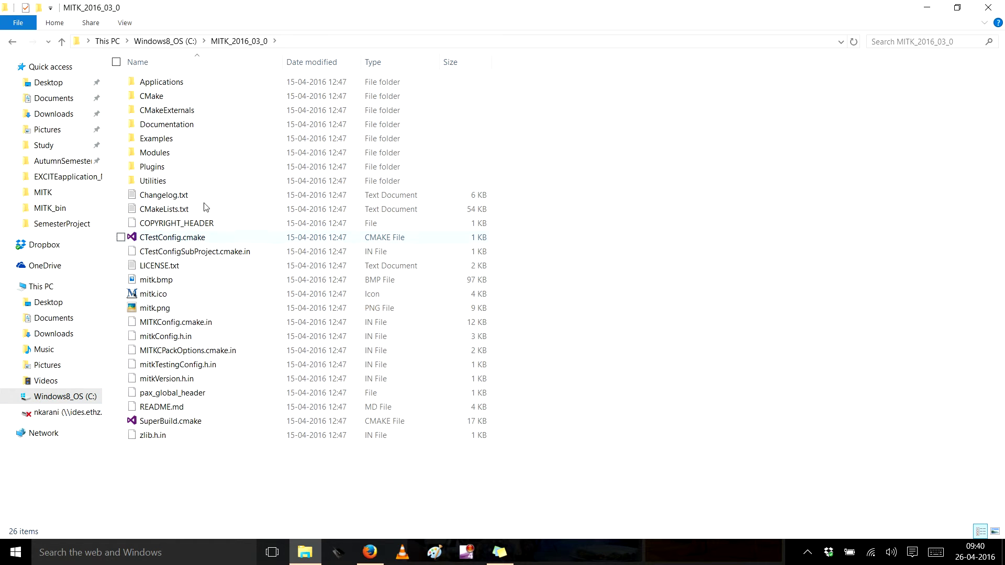
double_click(167, 82)
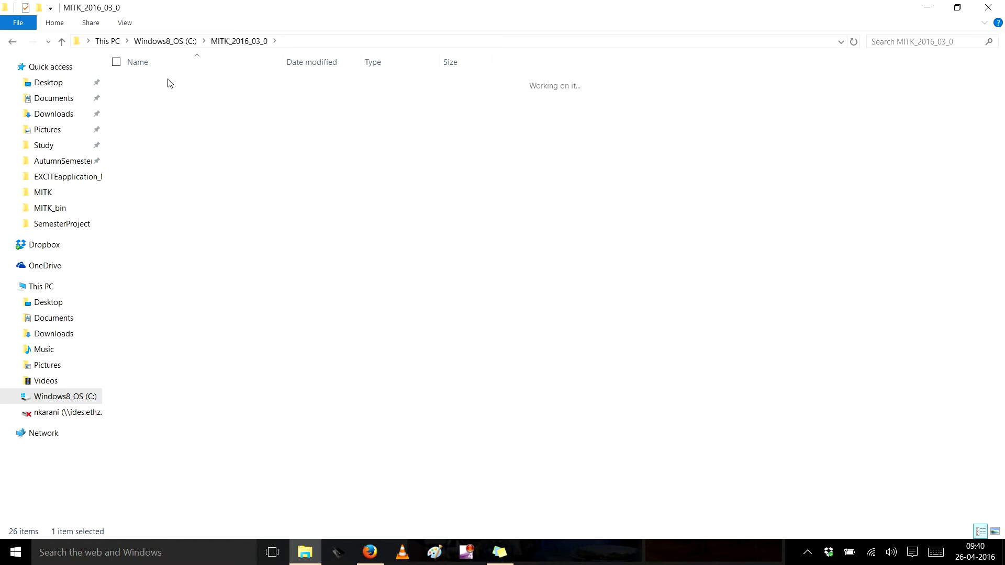
- Go back to the root of the C: drive and launch CMake (cmake-gui)
left_click(252, 43)
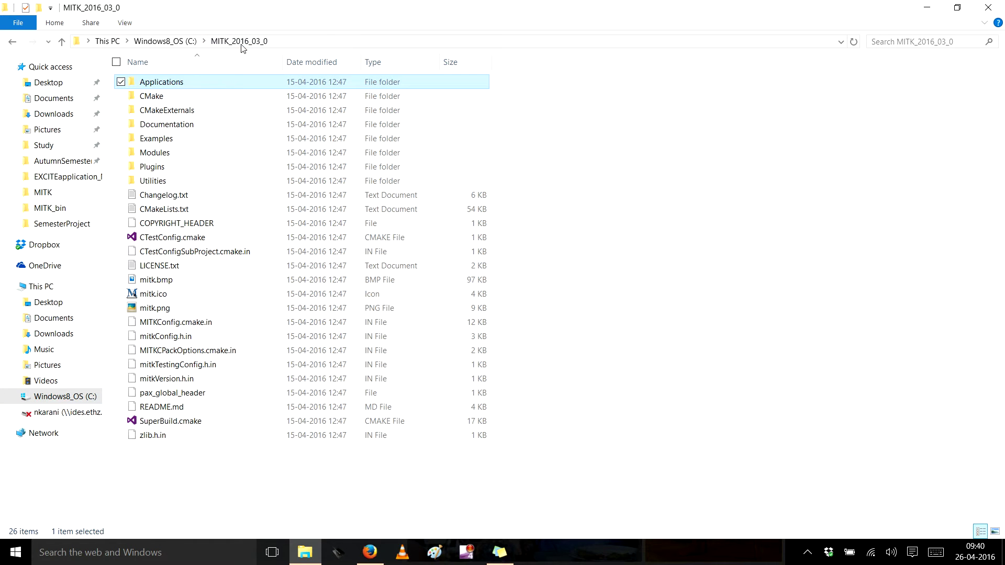
left_click(178, 42)
left_click(166, 561)
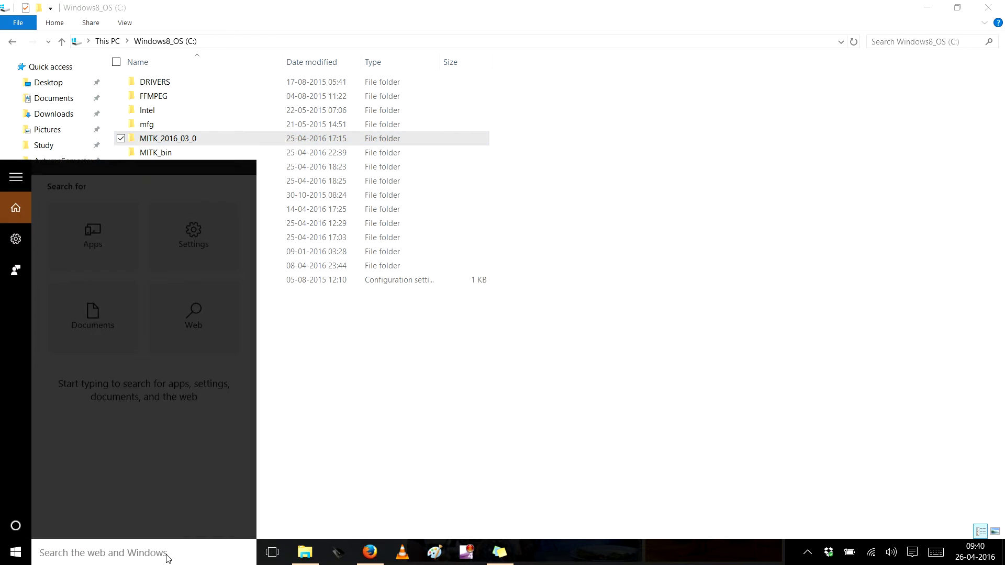
type("cmake")
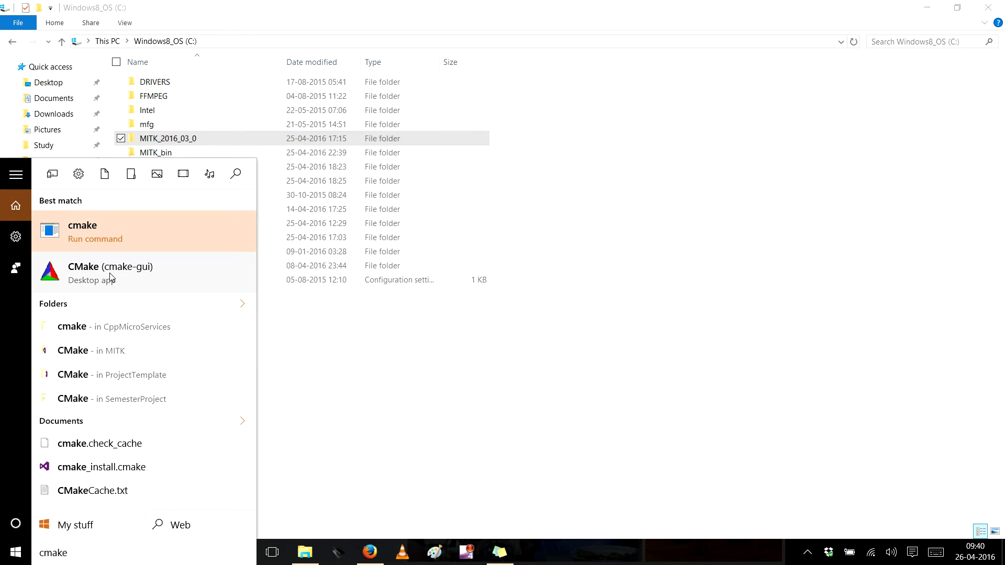
left_click(111, 272)
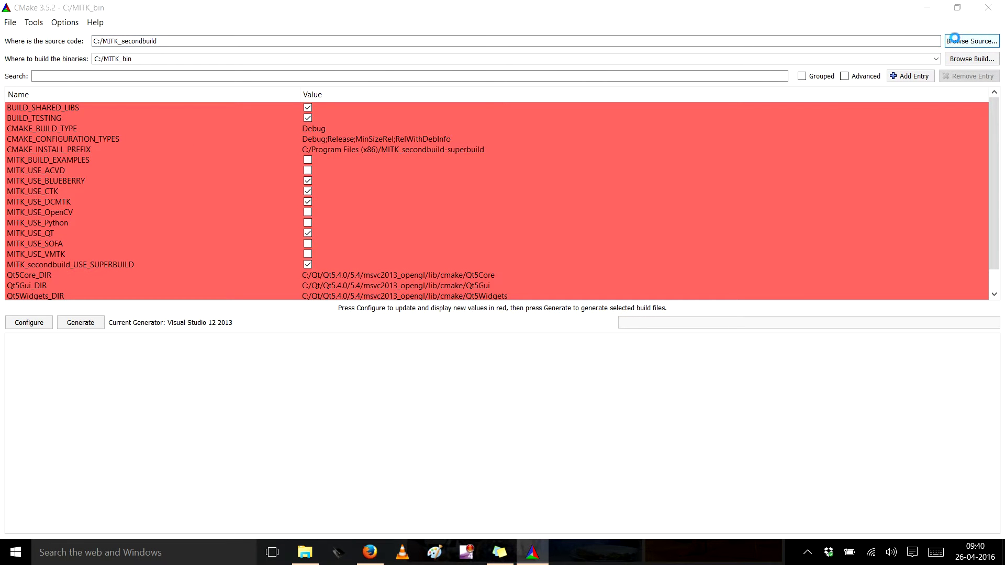
- Set the CMake source code folder to C:/MITK_2016_03_0/Applications/PluginGenerator
left_click(953, 40)
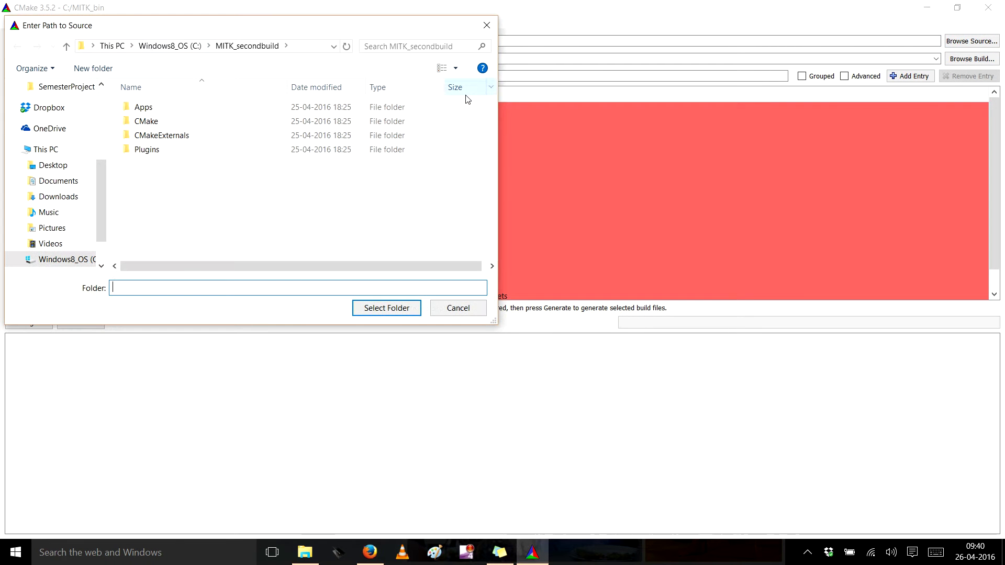
left_click(168, 46)
double_click(163, 207)
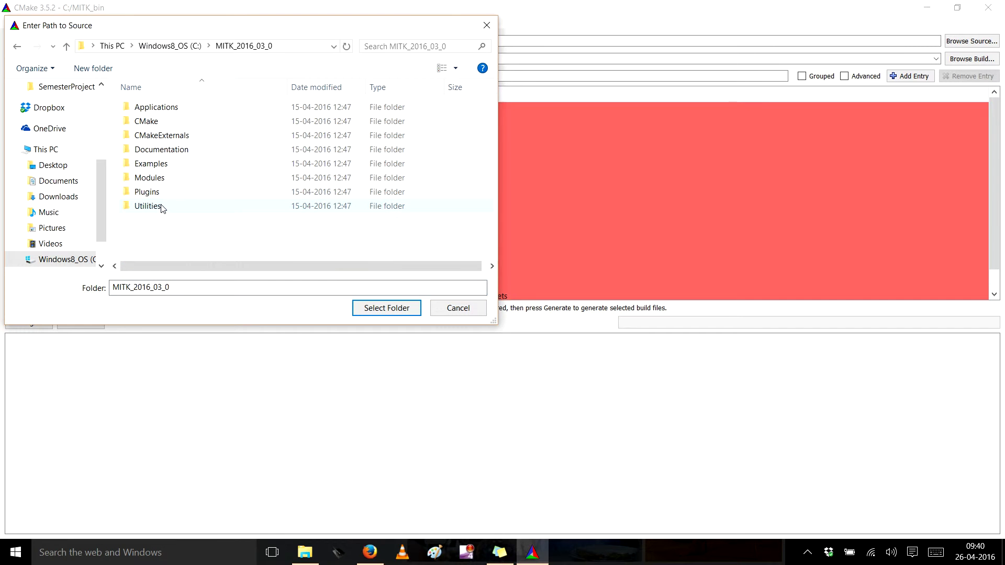
double_click(168, 110)
left_click(168, 136)
left_click(381, 308)
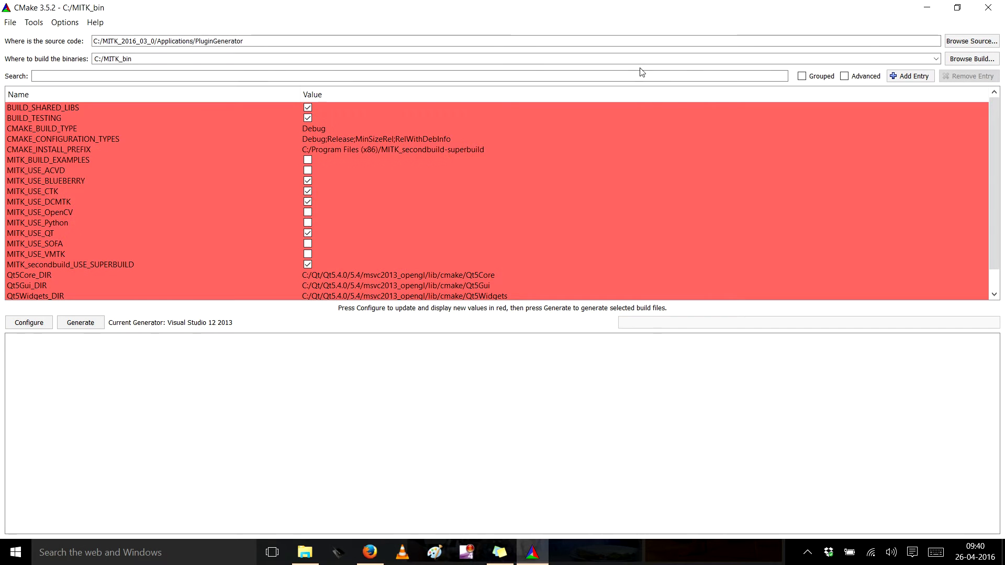
- Set the folder for building the binaries to C:/MITK_PG_b2
left_click(971, 59)
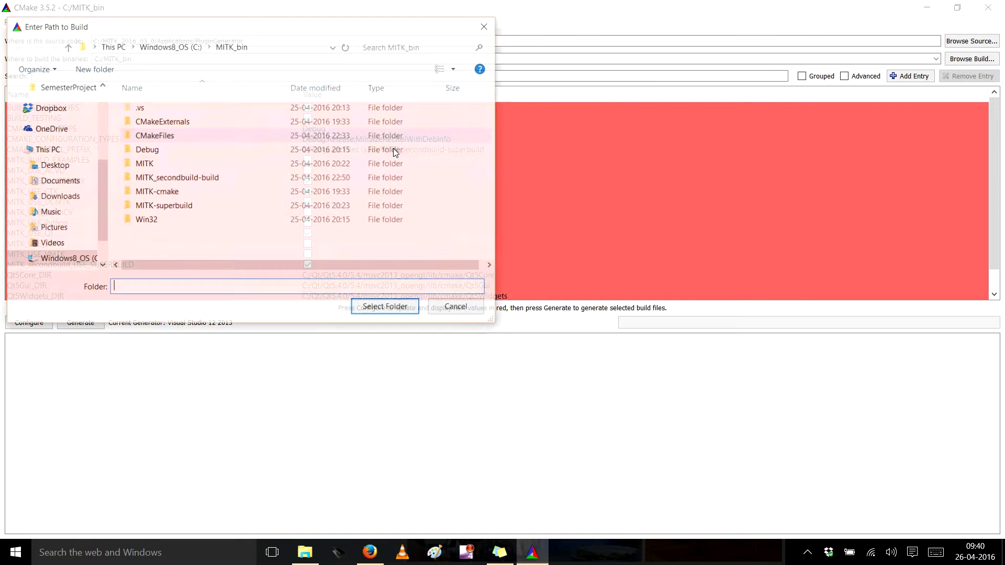
left_click(170, 47)
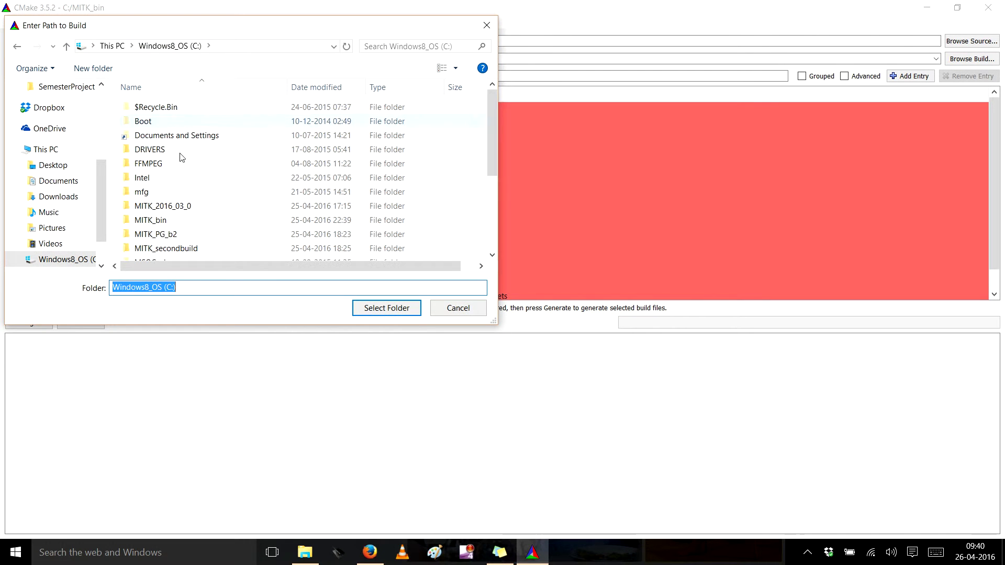
left_click(168, 238)
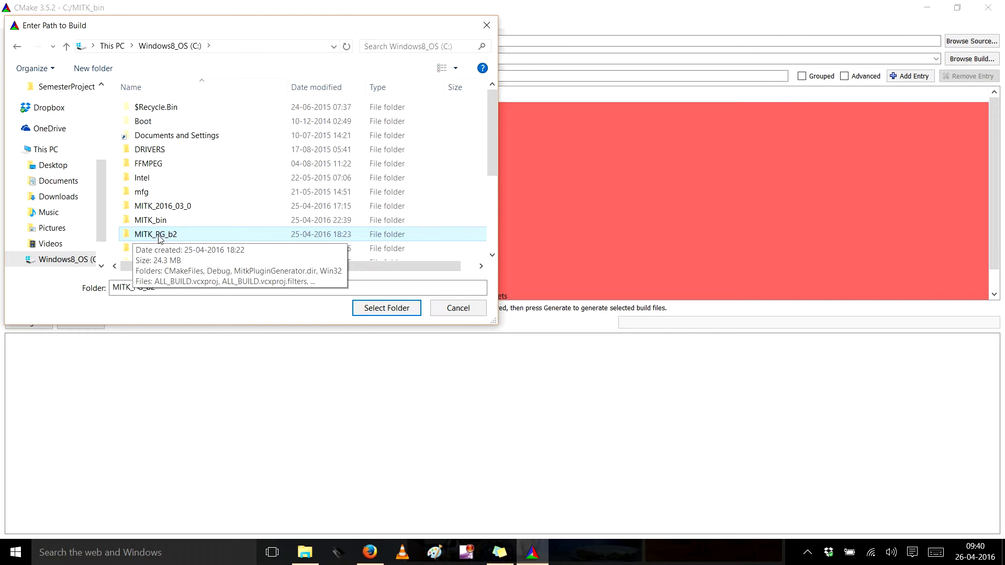
left_click(366, 308)
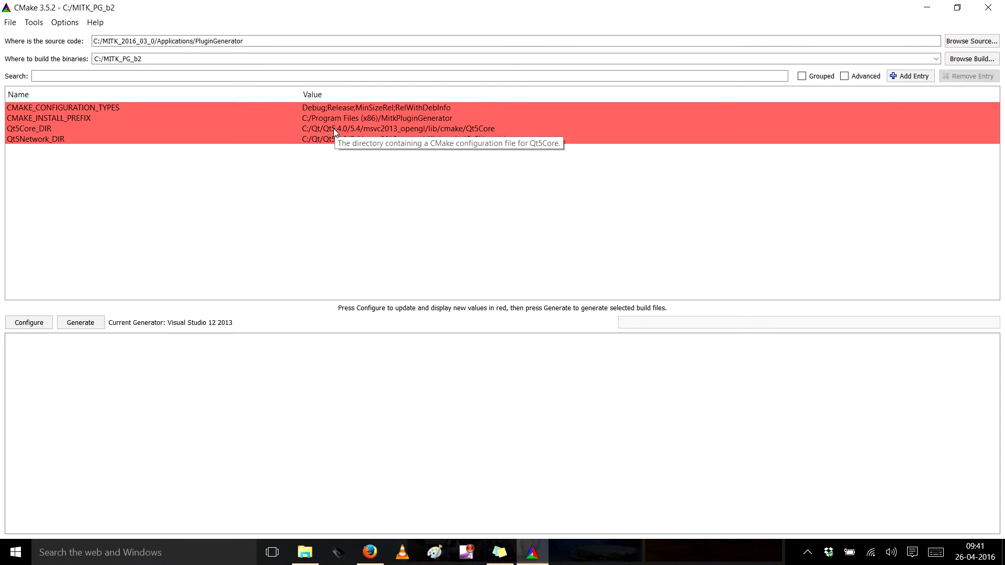
- Leave the CMake window and open the computer's advanced system settings through the properties of This PC
left_click(988, 7)
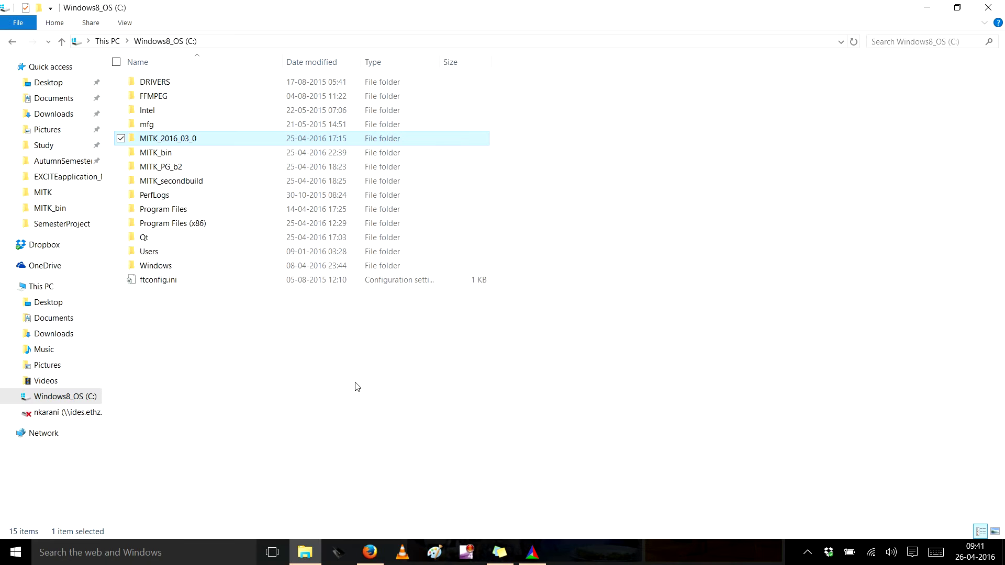
left_click(178, 547)
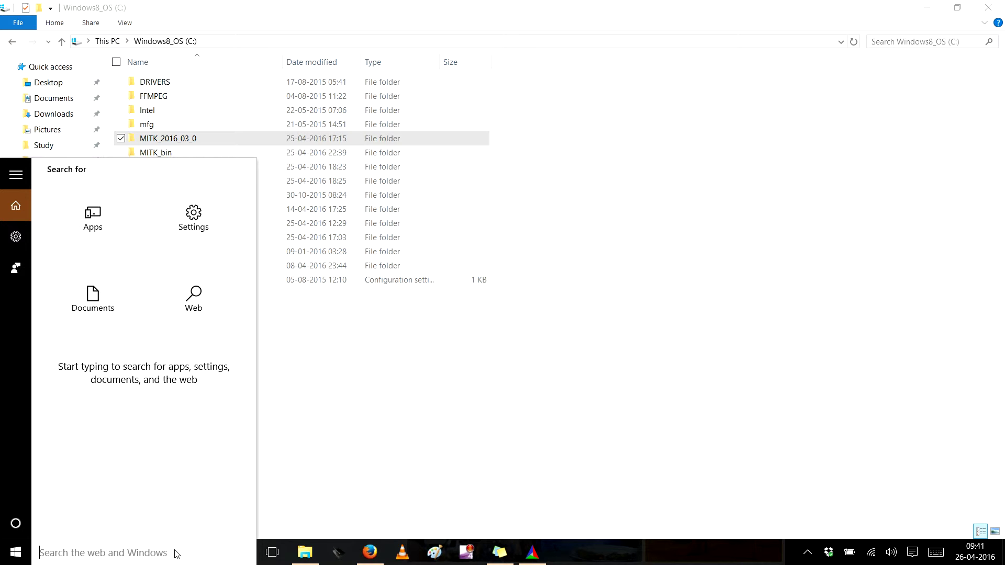
type("computer")
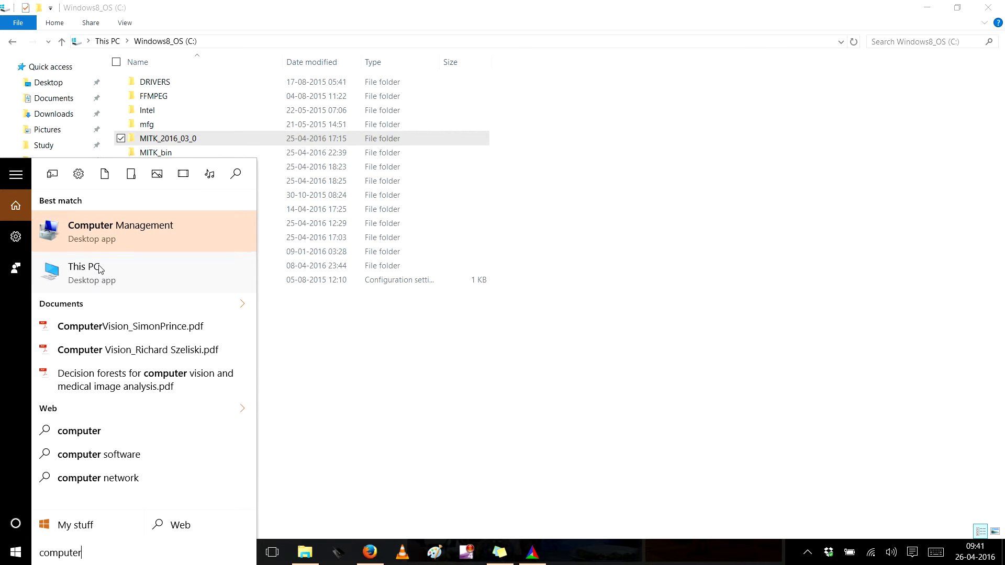
right_click(92, 262)
left_click(119, 357)
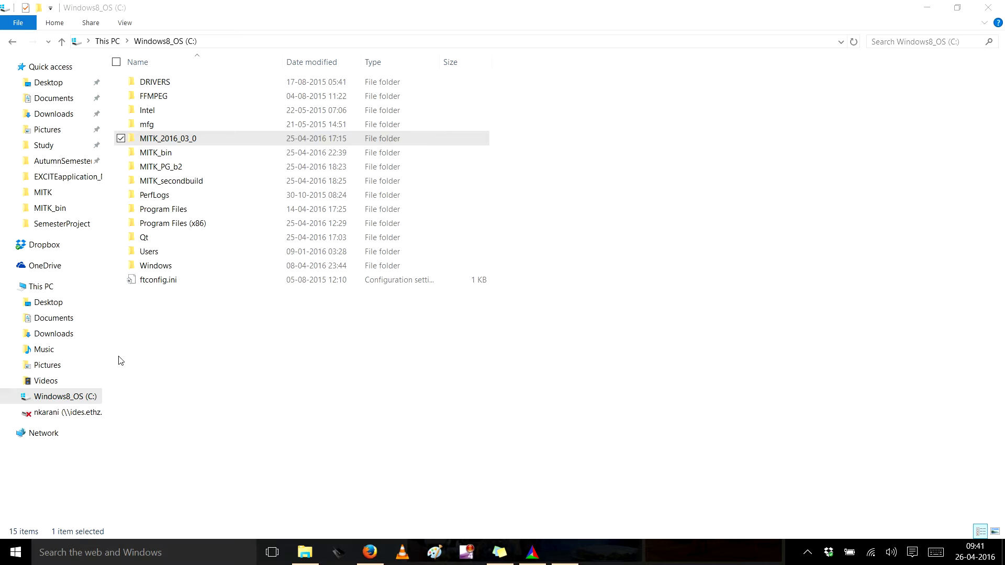
left_click(325, 167)
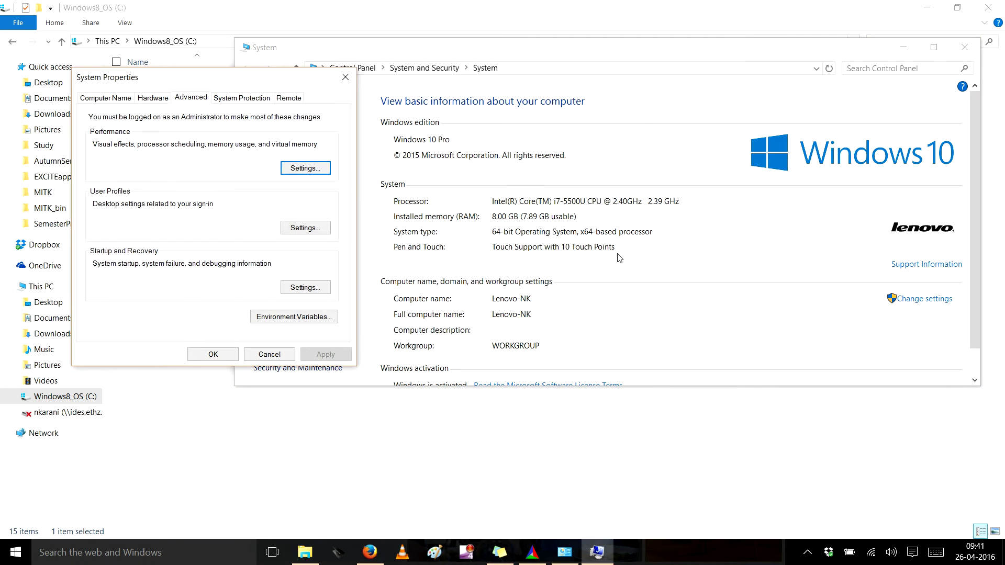
- Examine the entries of the system Path environment variable for the Qt bin folder, leaving them unedited, and close the system windows
left_click(315, 316)
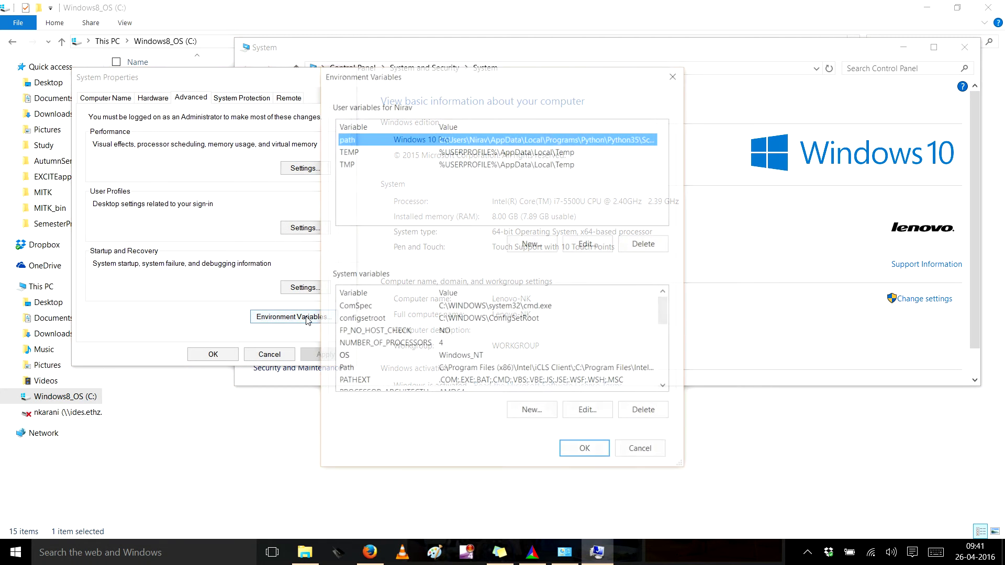
left_click(408, 369)
left_click(586, 413)
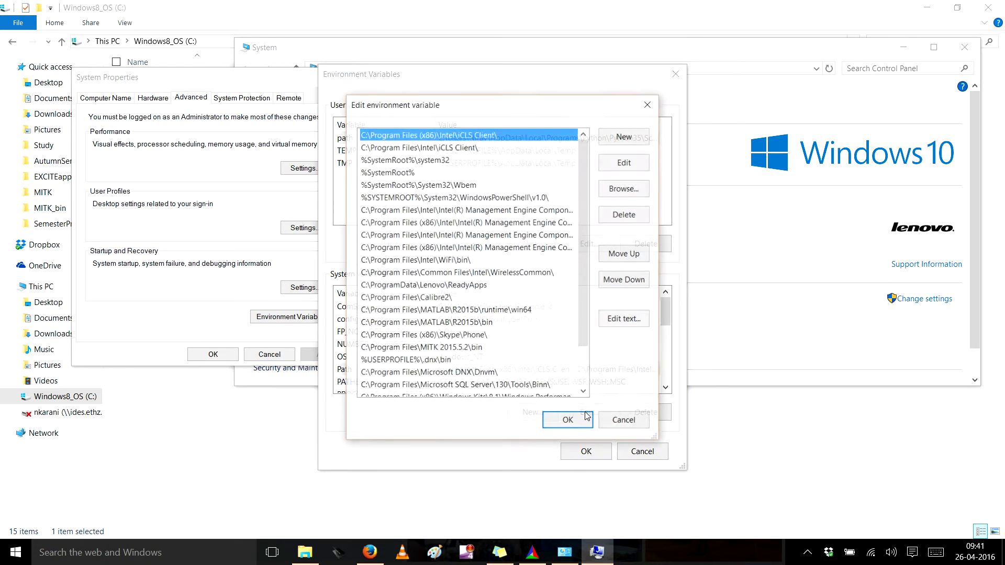
scroll(539, 277, "down", 2)
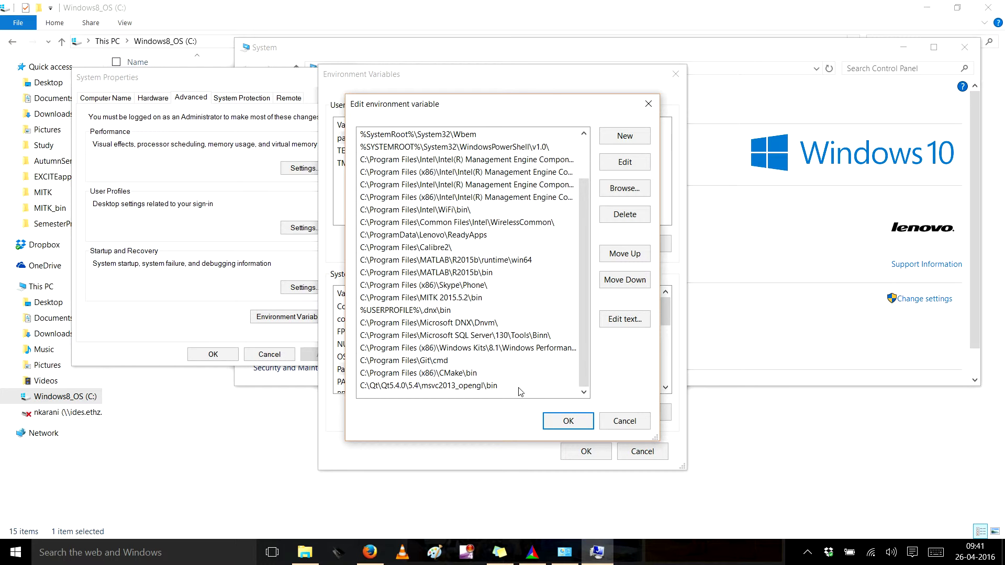
left_click(568, 422)
left_click(655, 450)
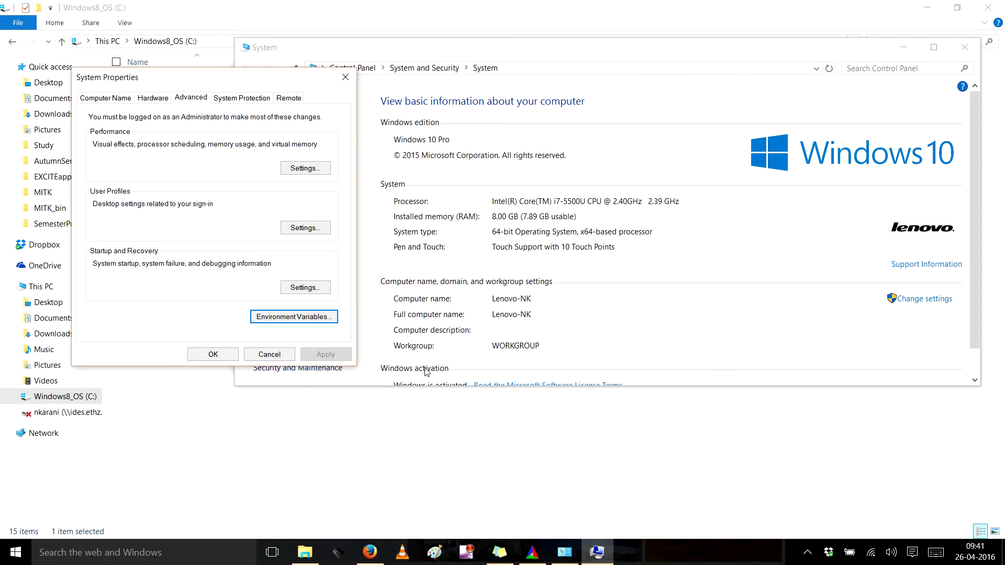
left_click(269, 354)
left_click(964, 47)
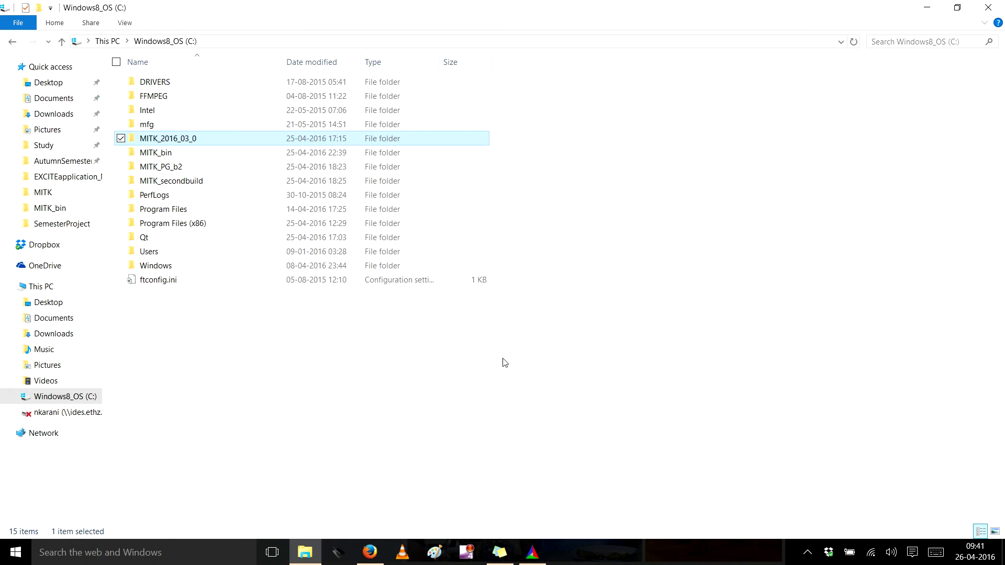
- Return to CMake, close it, and open the MITK_PG_b2 folder with the Name column fitted to the file names
left_click(532, 552)
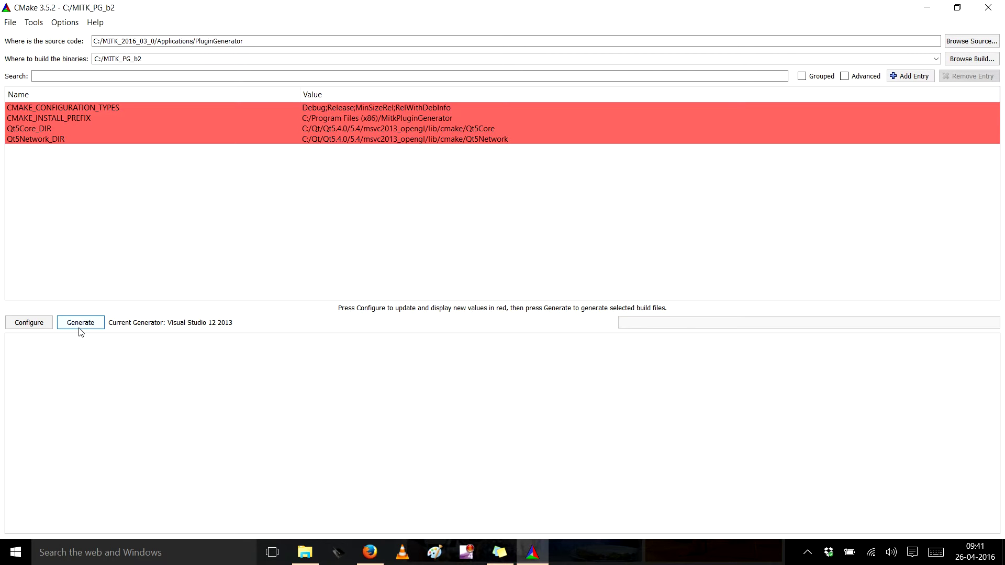
left_click(988, 7)
double_click(173, 167)
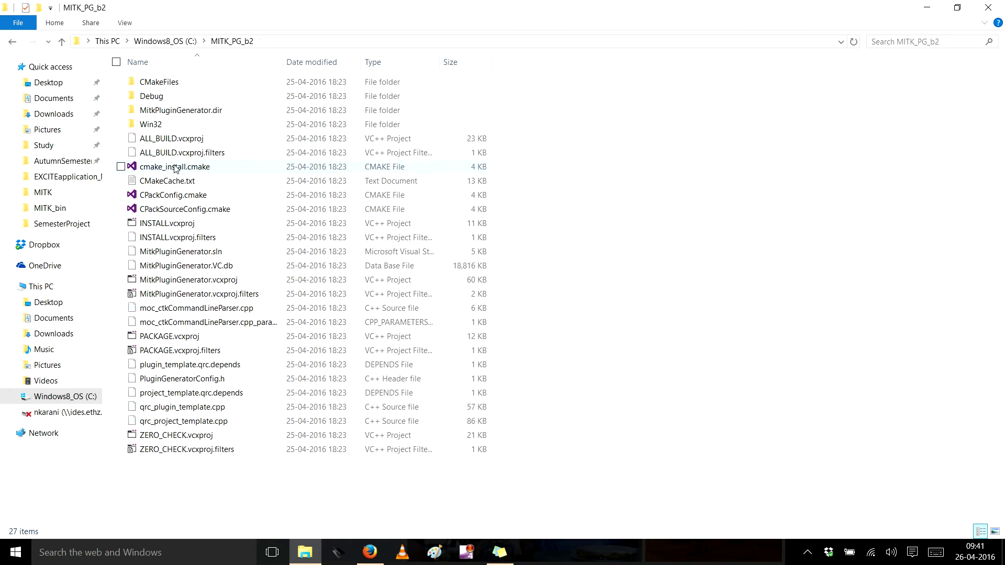
double_click(283, 64)
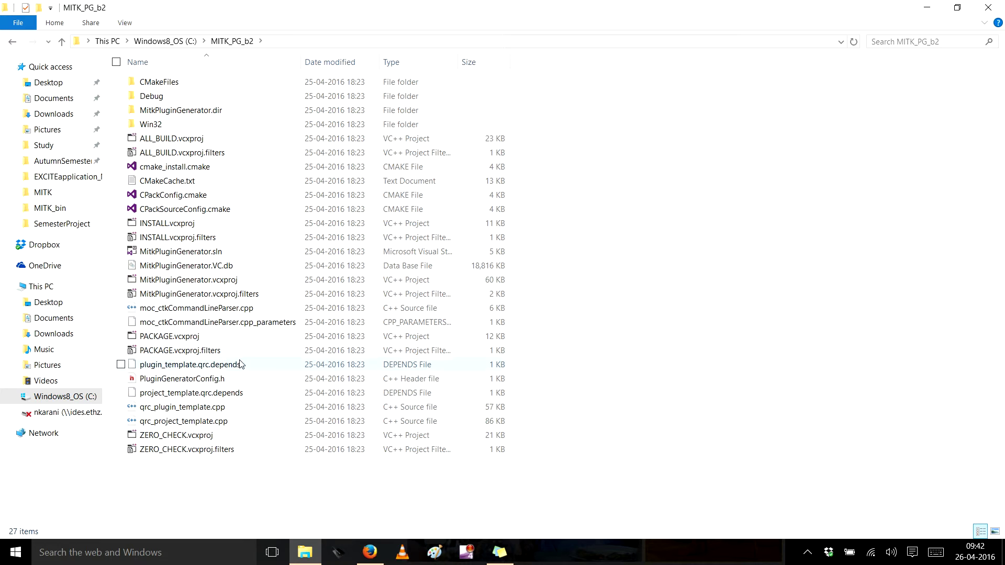
- Open MitkPluginGenerator.sln in Visual Studio and look at the commands available for its ALL_BUILD project
left_click(218, 253)
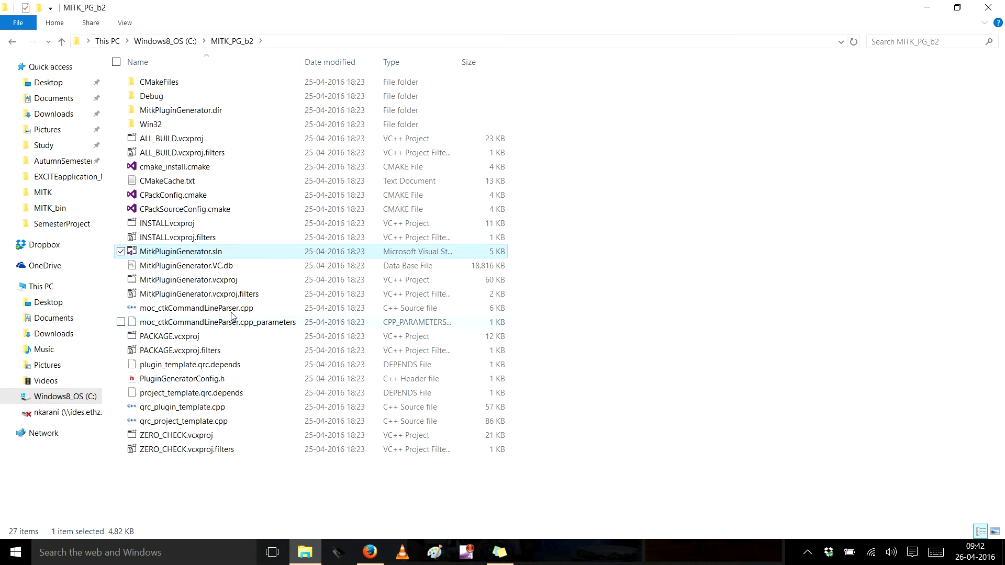
right_click(207, 255)
left_click(152, 264)
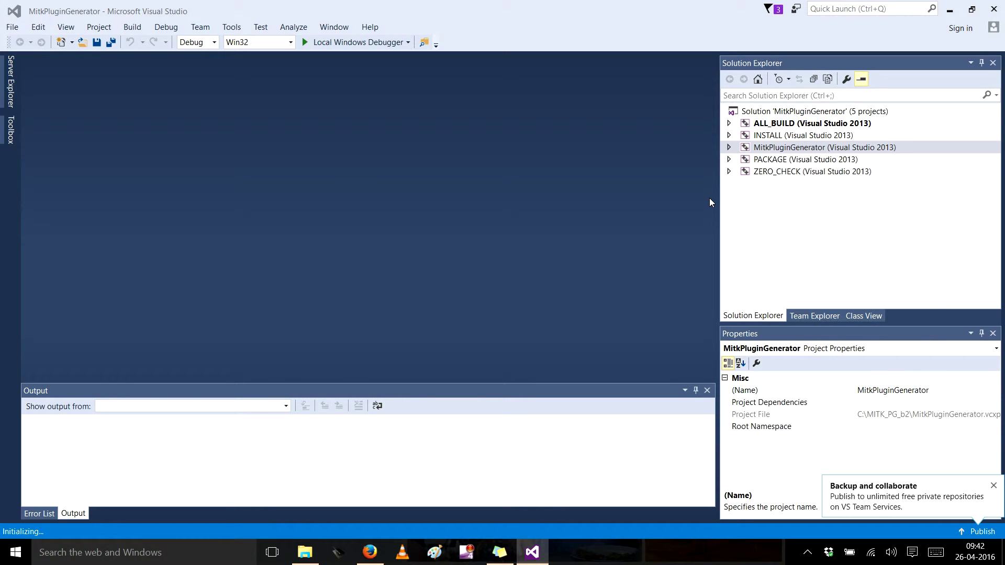
left_click(780, 127)
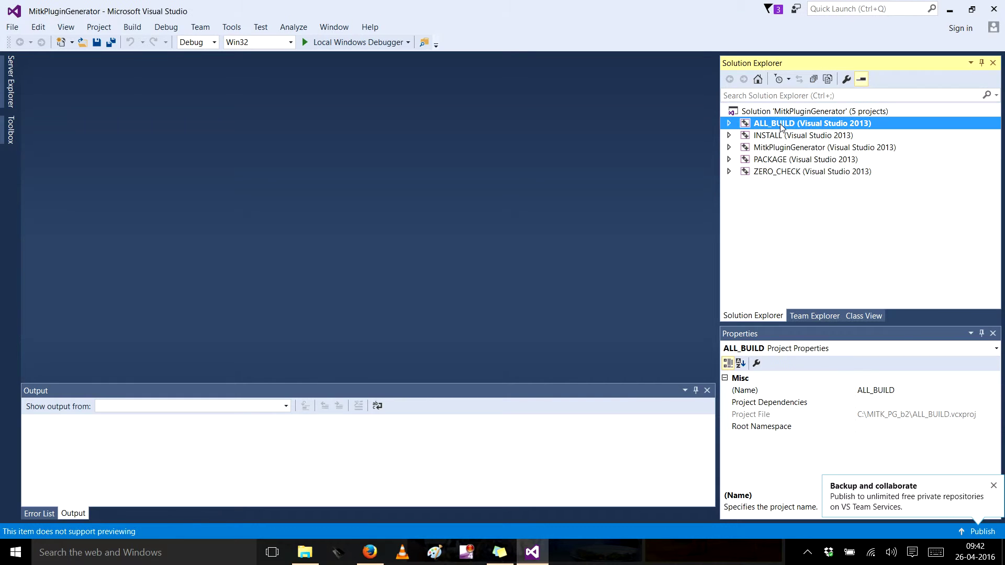
right_click(768, 126)
left_click(868, 216)
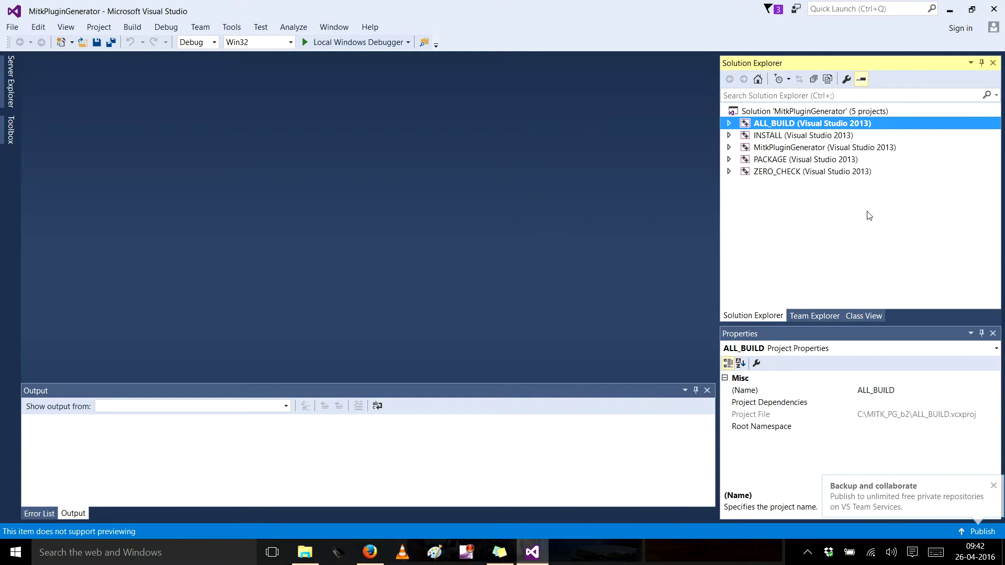
- Close Visual Studio and open the Debug folder inside MITK_PG_b2
left_click(993, 7)
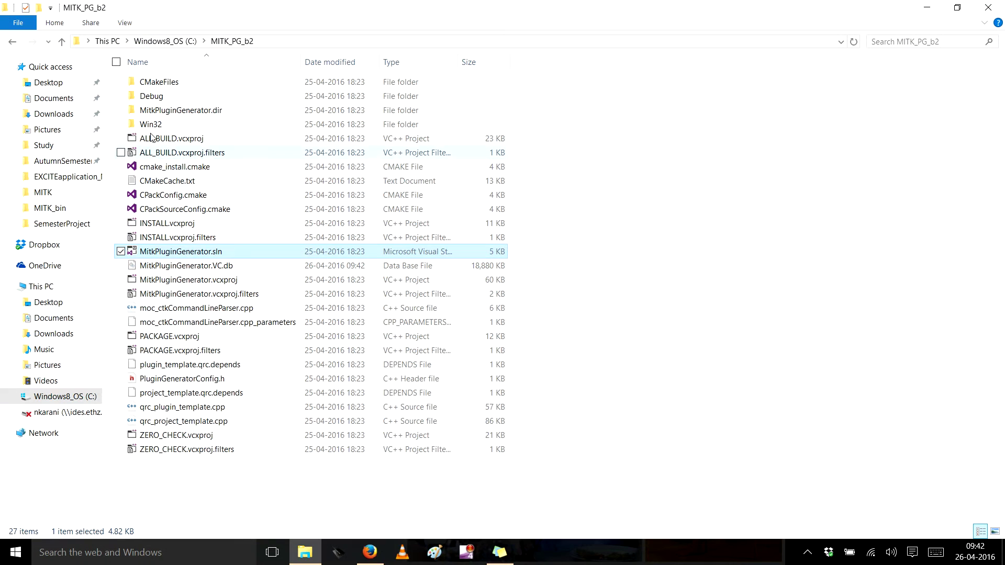
double_click(156, 99)
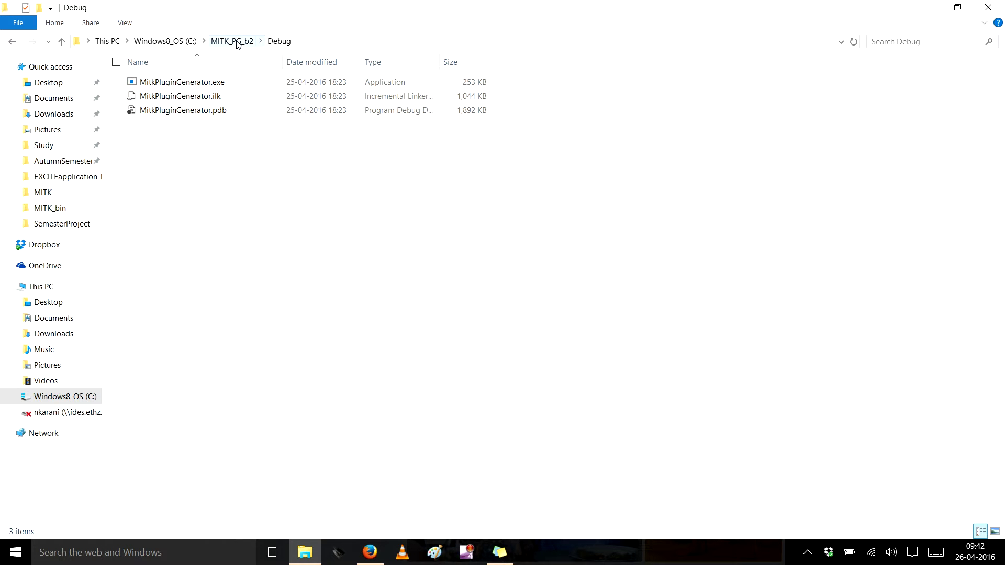
- Switch to the MITK documentation in Firefox and read the prerequisites and source directory preparation sections
left_click(370, 552)
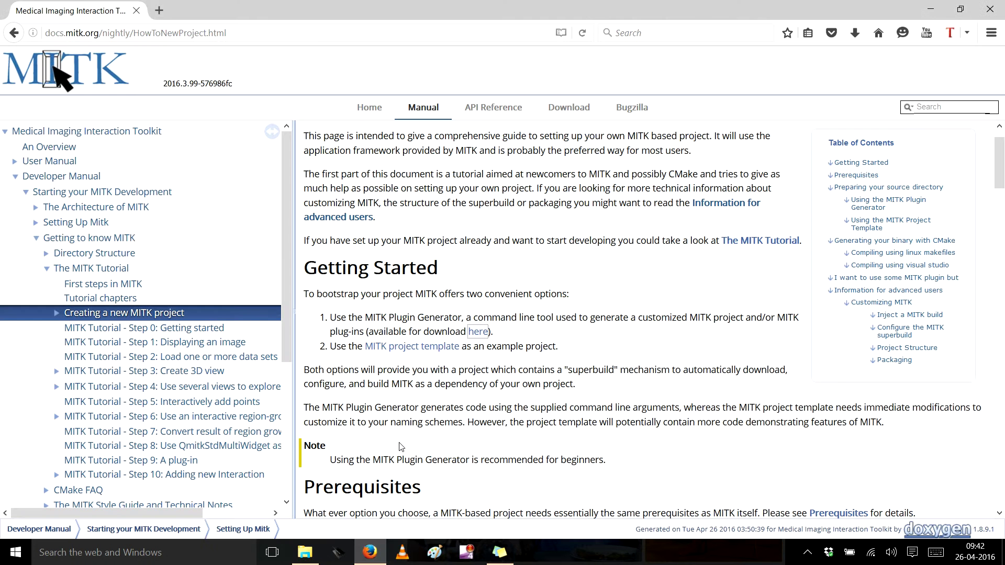
scroll(396, 422, "down", 5)
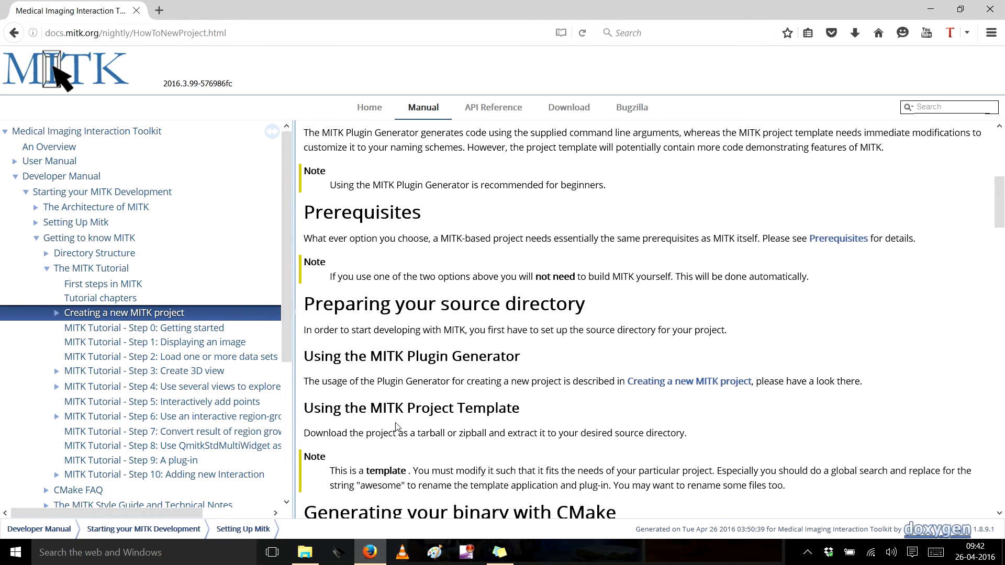
scroll(396, 427, "up", 3)
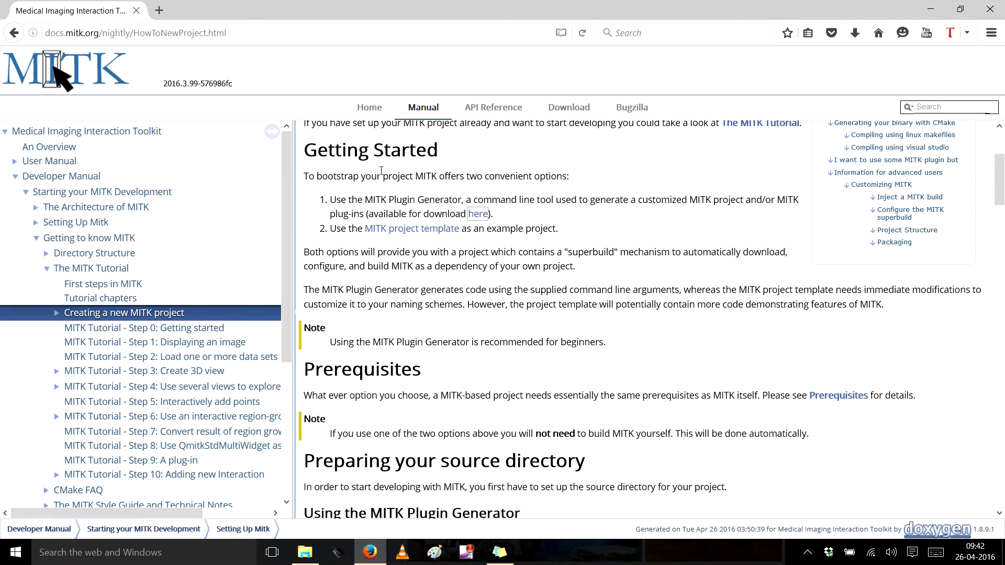
scroll(376, 269, "down", 2)
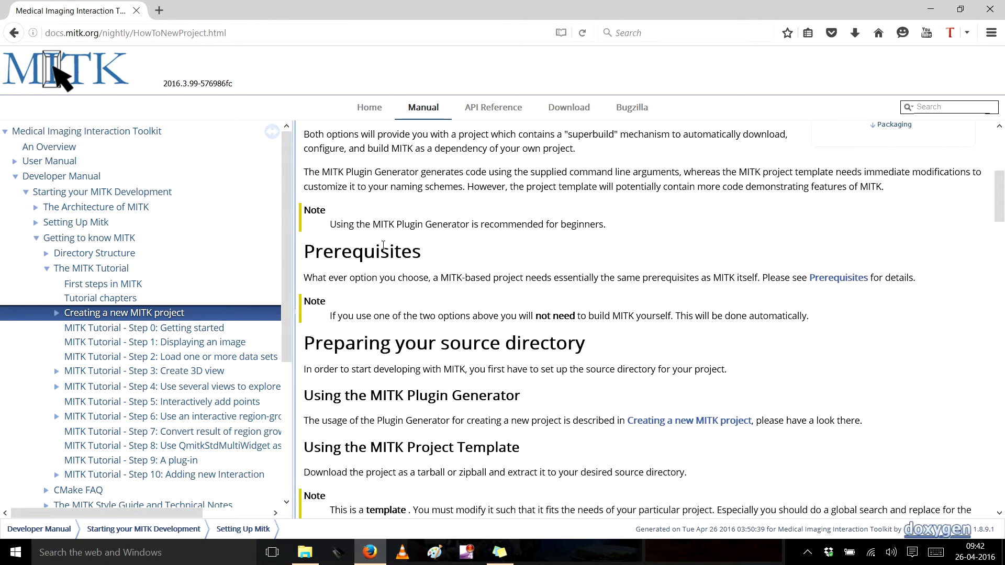
scroll(384, 275, "down", 1)
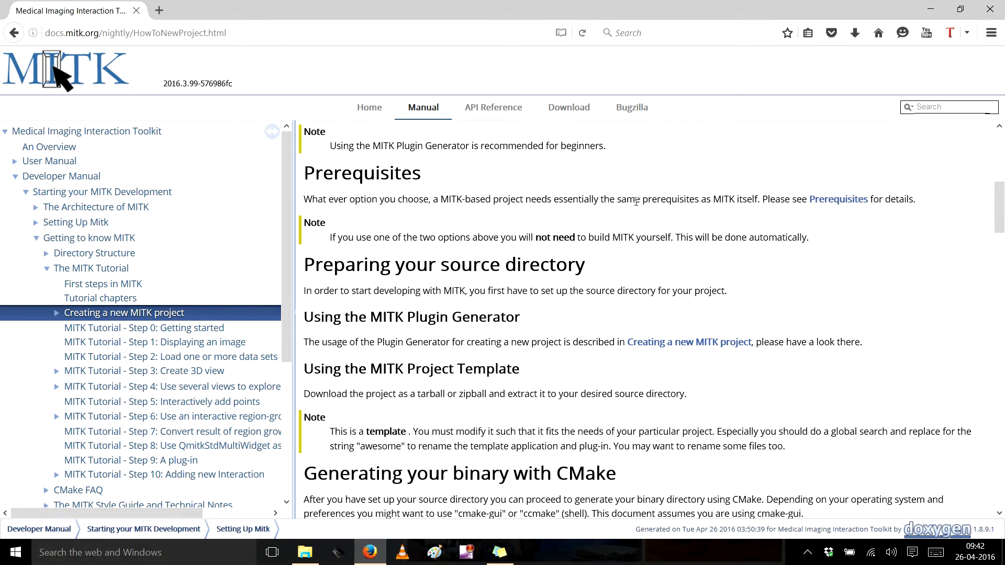
- Open the linked Creating a new MITK project documentation section in a new tab and read its example MitkPluginGenerator call
scroll(359, 265, "down", 1)
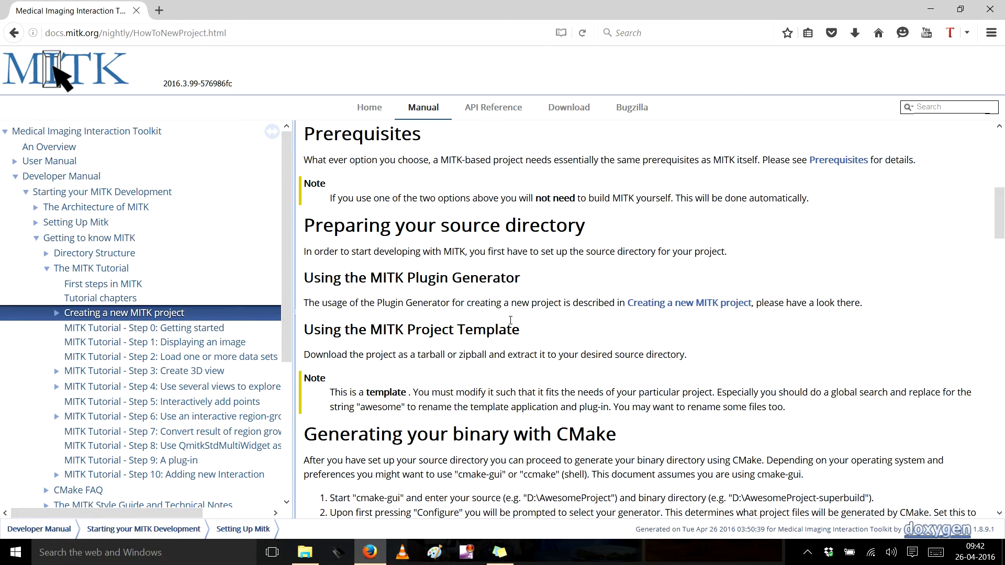
right_click(704, 302)
left_click(727, 309)
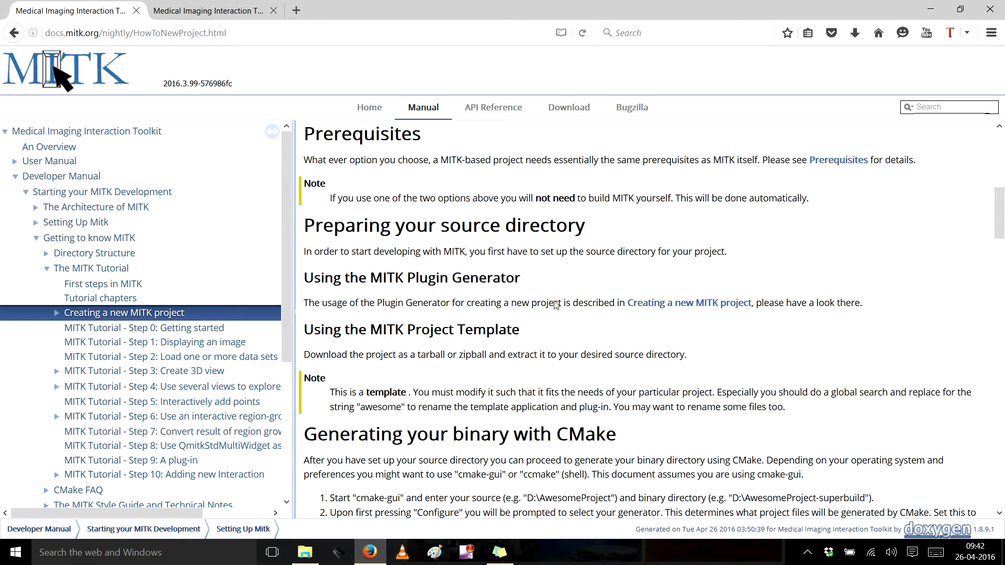
key("ctrl+Tab")
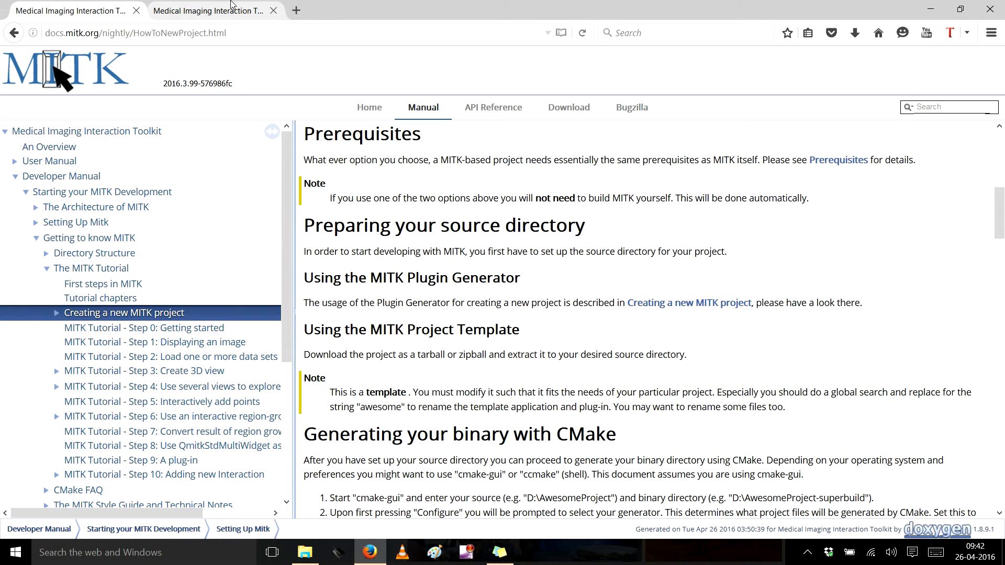
left_click_drag(312, 144, 560, 152)
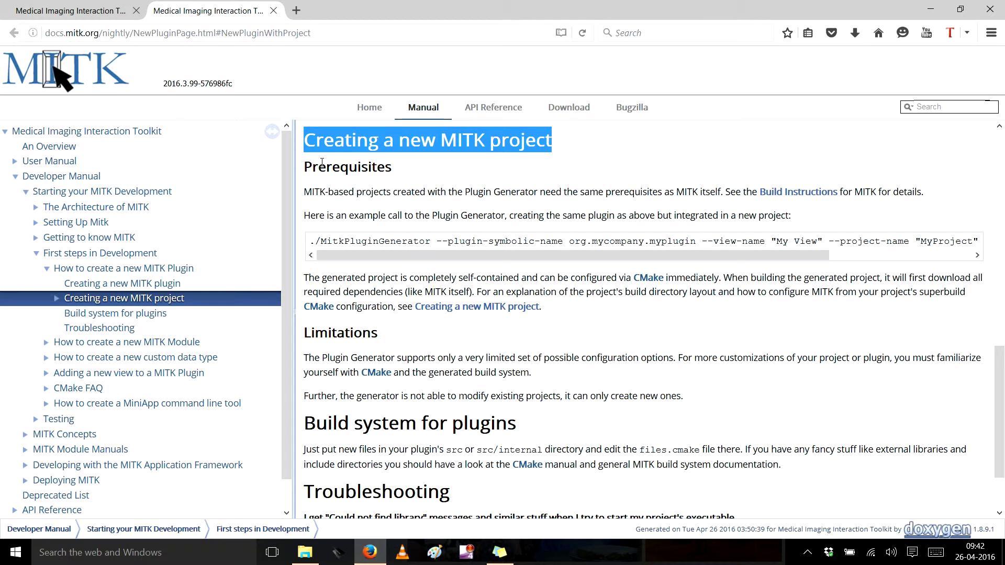
mouse_move(351, 256)
left_mouse_down()
mouse_move(551, 255)
mouse_move(357, 256)
left_mouse_up()
- Switch to the Debug folder in File Explorer and open a Command Prompt window, placed below the folder's file list
left_click(305, 552)
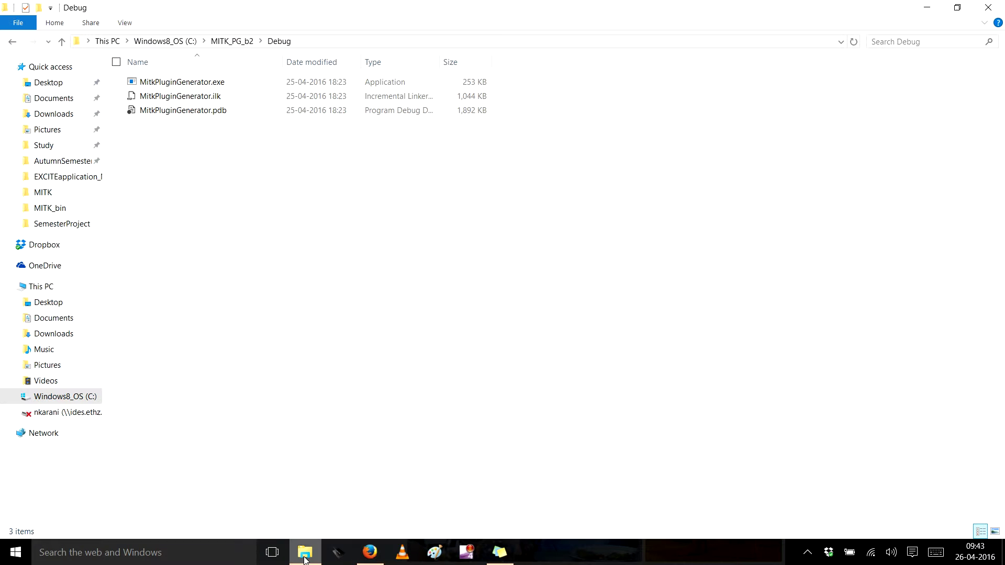
left_click(143, 554)
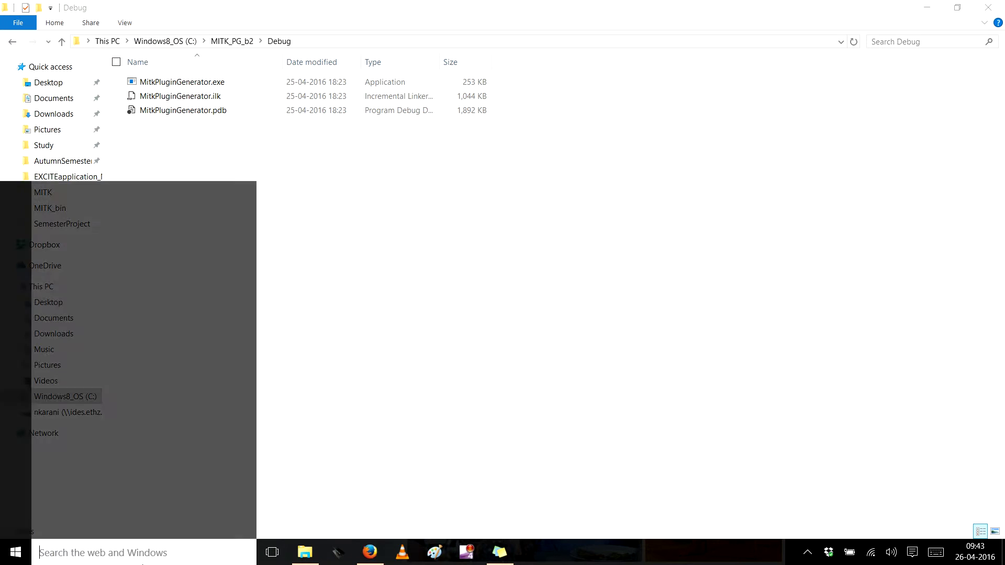
type("cmd")
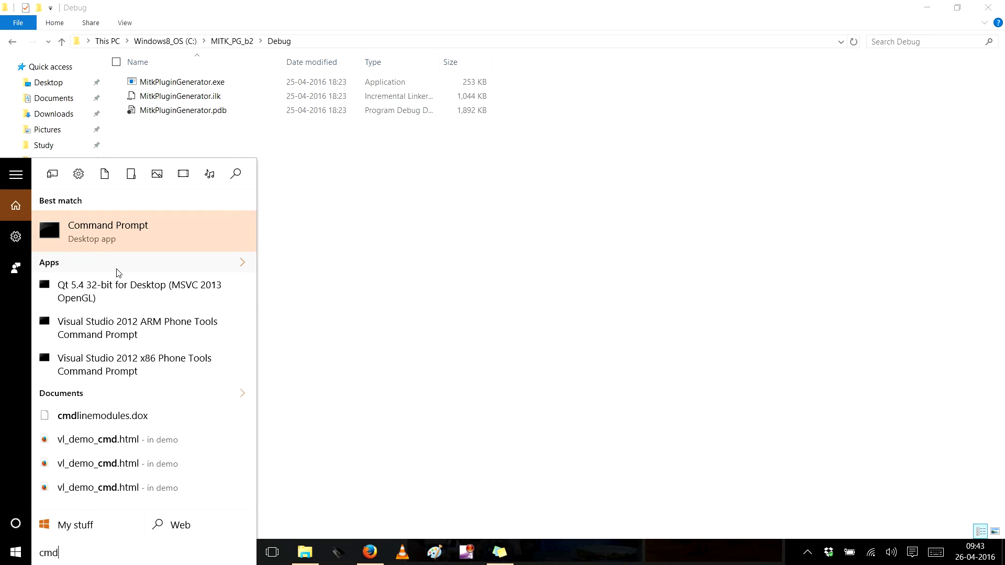
left_click(119, 230)
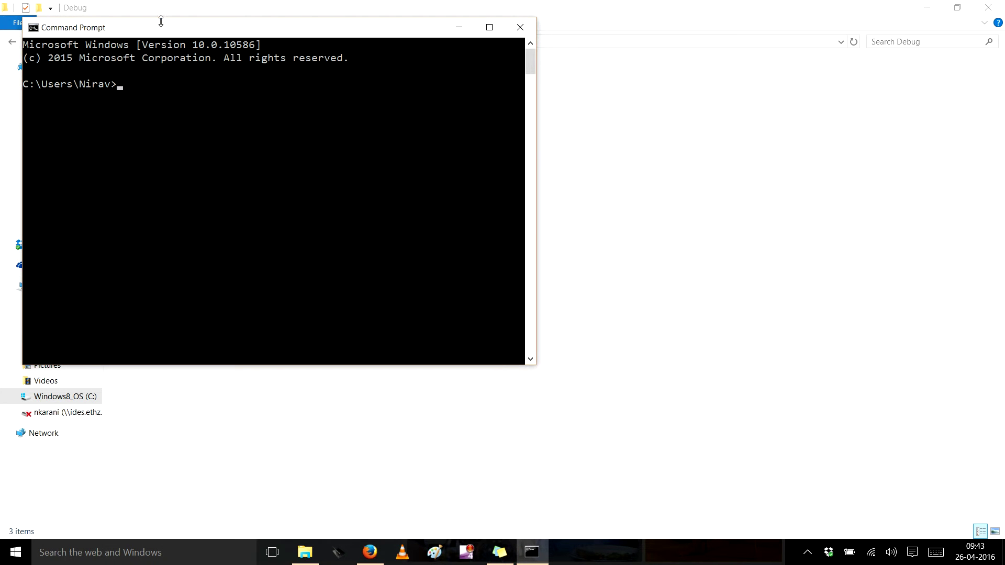
left_click_drag(159, 21, 186, 35)
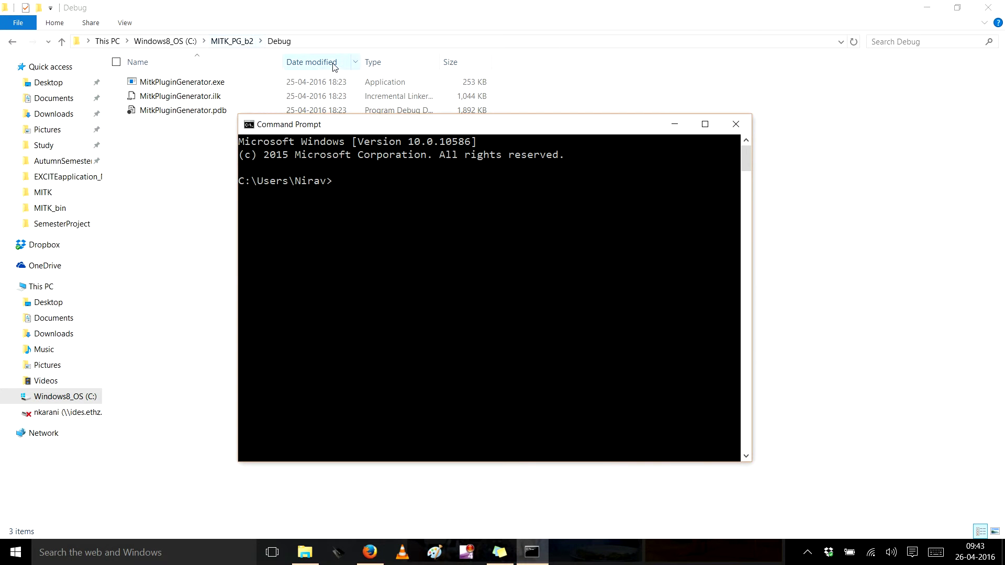
- Check the rest of the example call in the Firefox documentation, and look inside the MITK_secondbuild folder on drive C in File Explorer
left_click(369, 551)
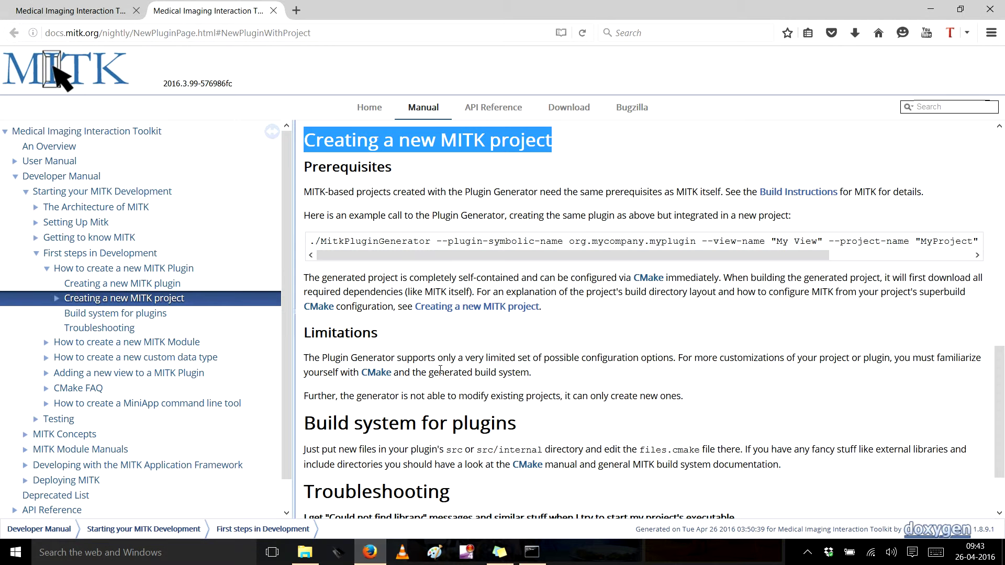
left_click_drag(733, 253, 497, 325)
left_click(305, 551)
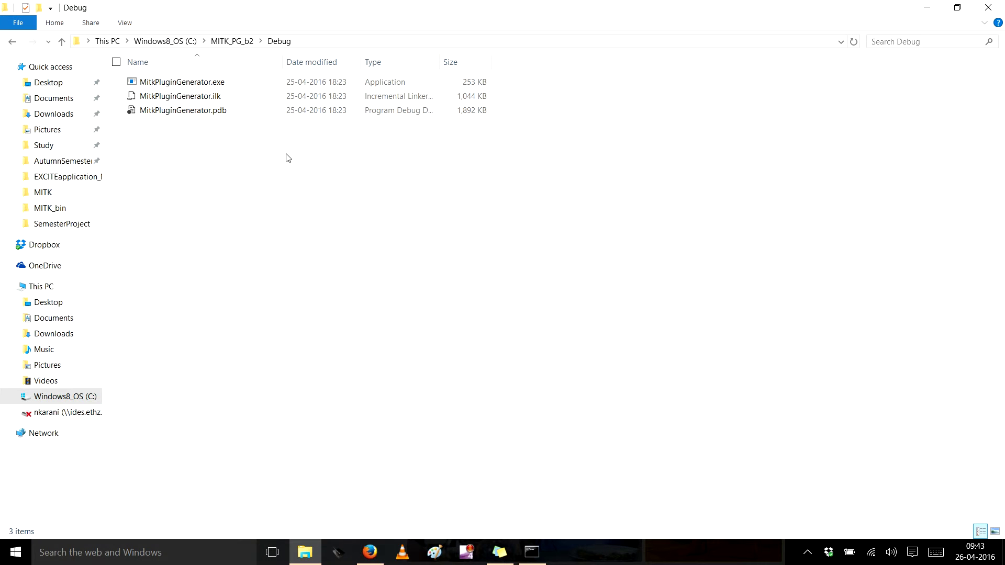
left_click(184, 41)
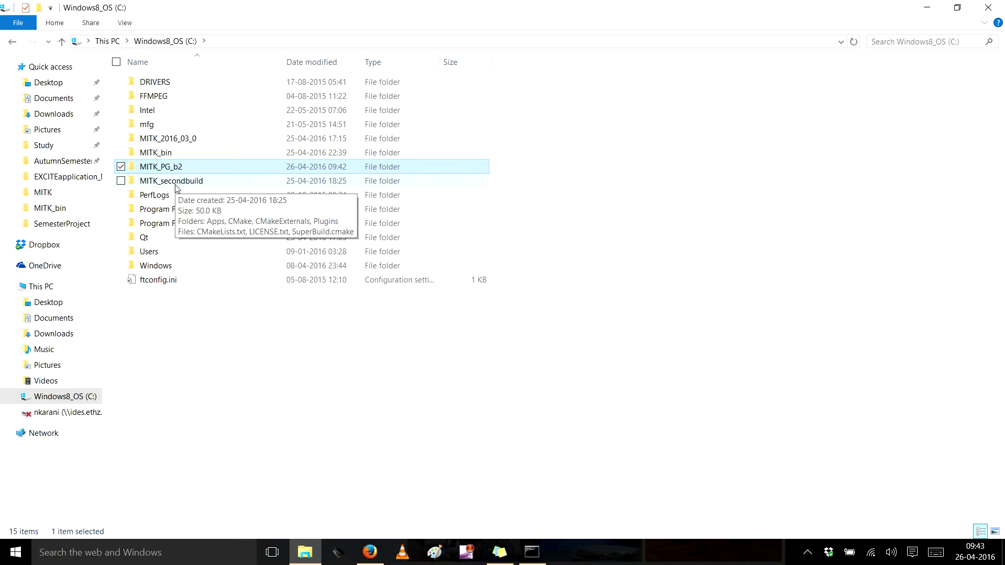
left_click(202, 185)
double_click(202, 185)
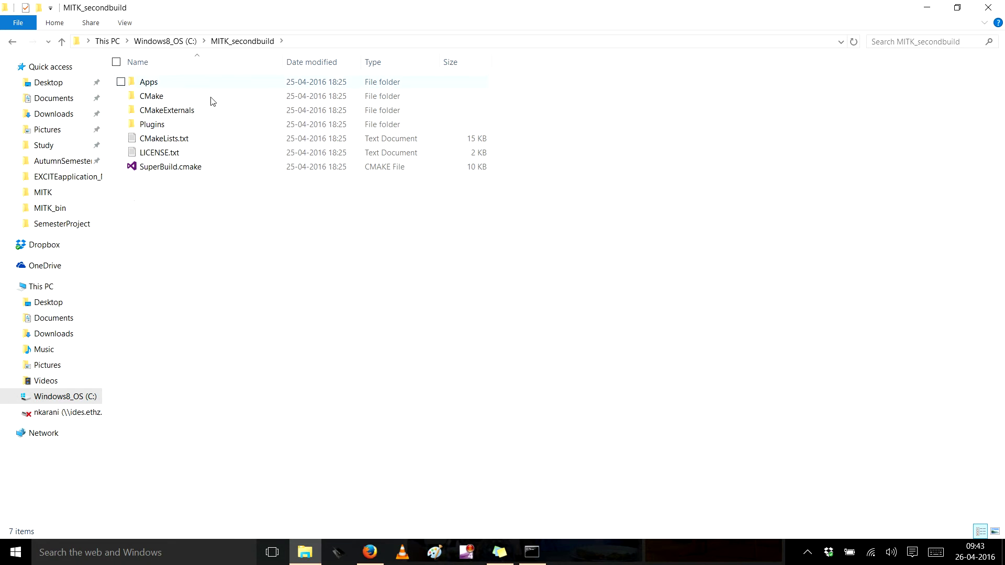
left_click(167, 40)
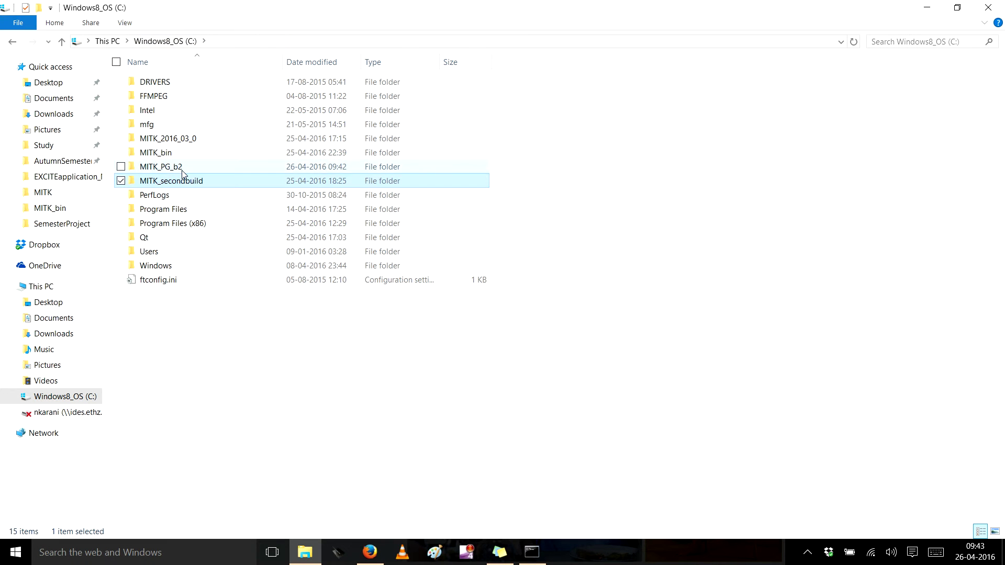
- Open CMake, look at the source path, build path and options for MITK_secondbuild, and close it
left_click(167, 552)
type("cmake")
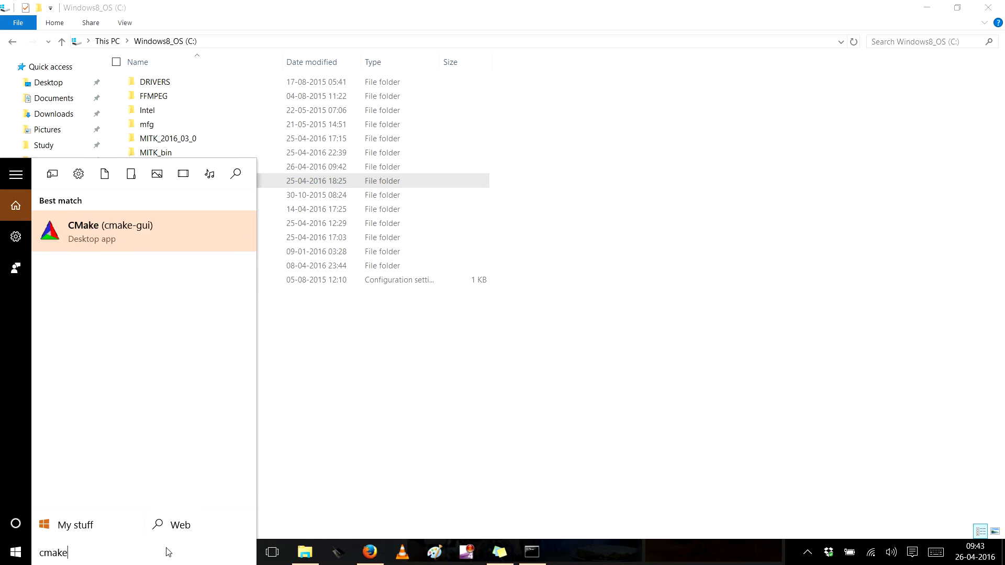
left_click(107, 277)
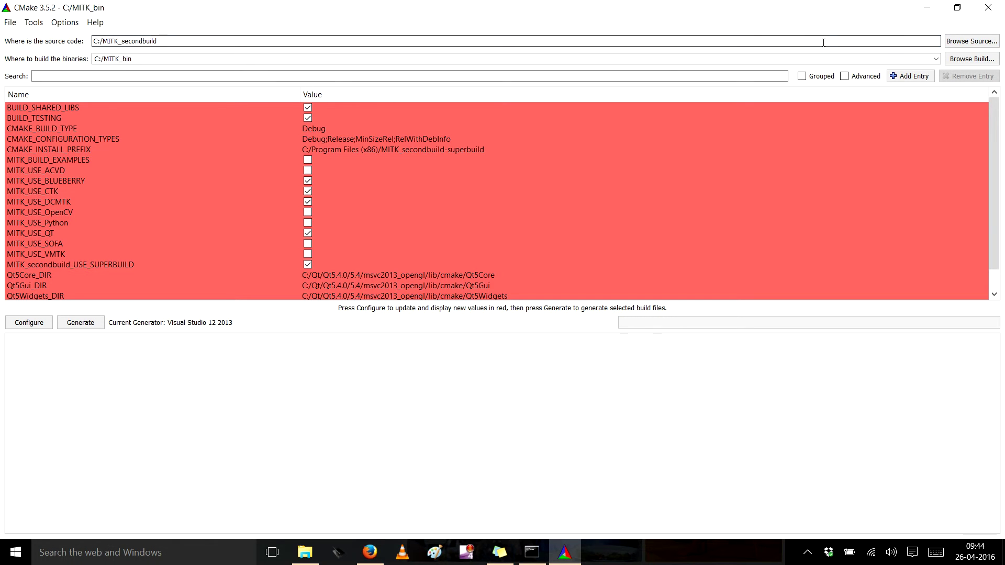
left_click(987, 7)
- Create two new folders named m1 and m2 directly on drive C
left_click(261, 348)
right_click(188, 311)
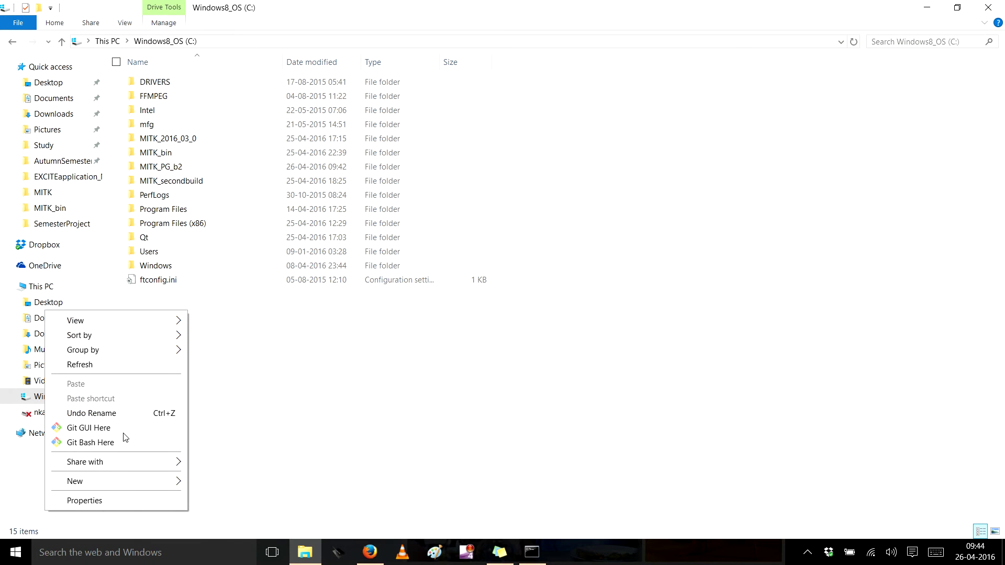
mouse_move(126, 486)
left_click(228, 480)
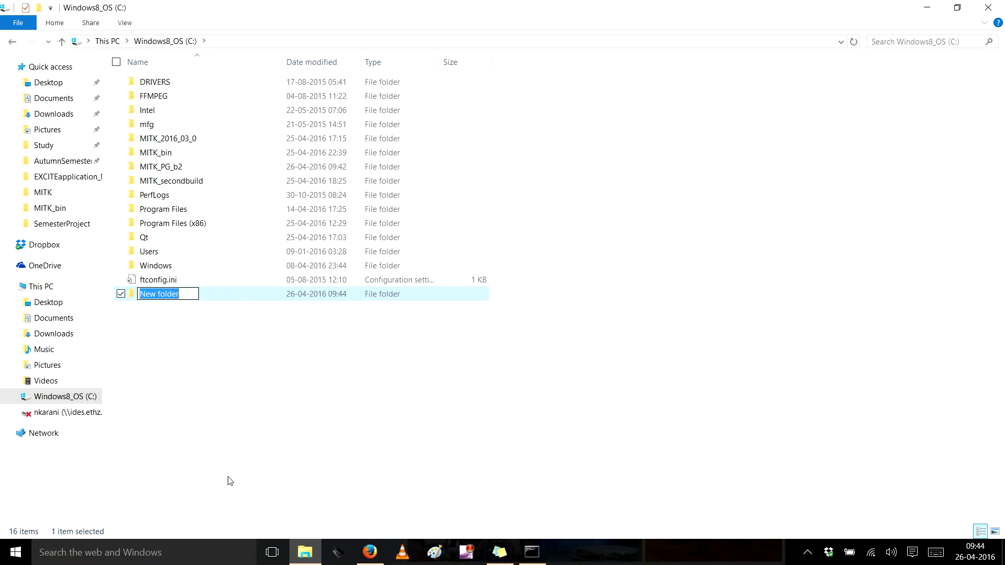
type("m1")
left_click(197, 403)
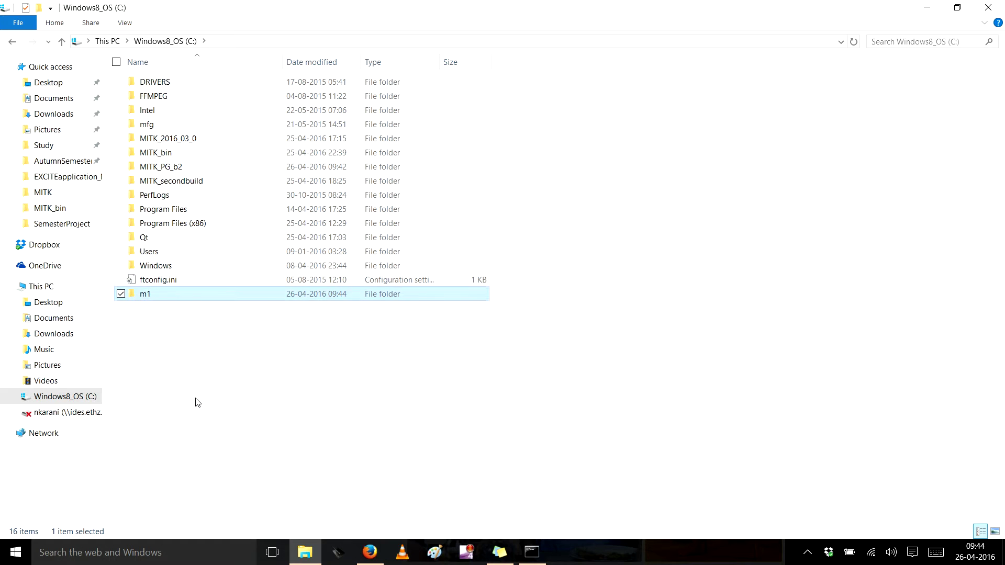
right_click(197, 401)
mouse_move(165, 369)
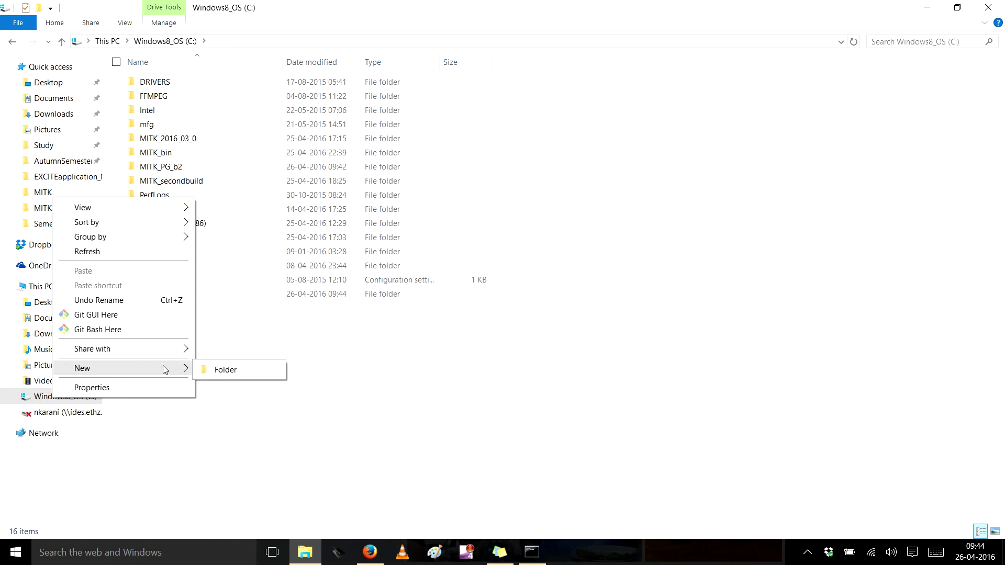
left_click(214, 373)
type("m2")
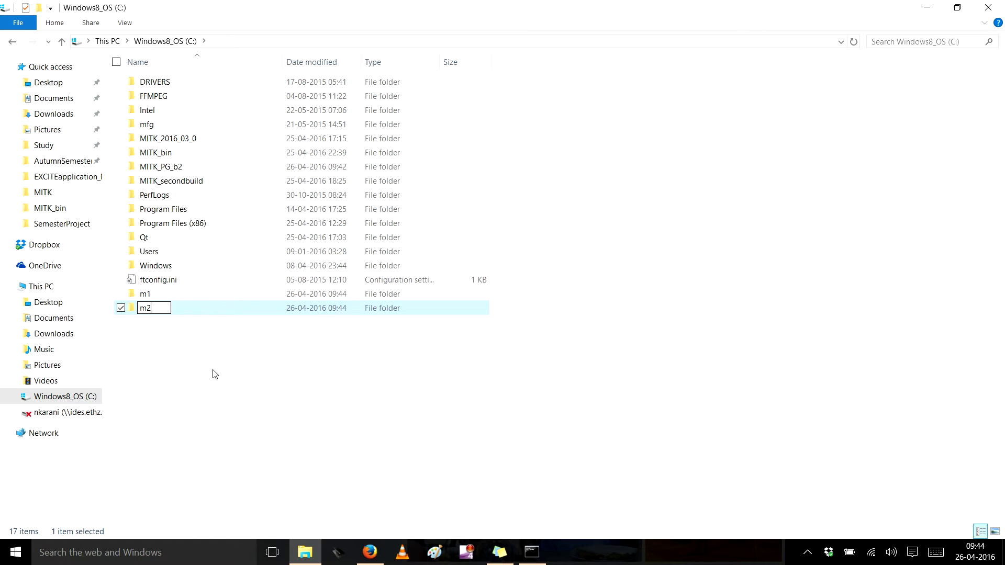
key("Return")
- Open CMake again and set the source code location to C:/m1
left_click(135, 552)
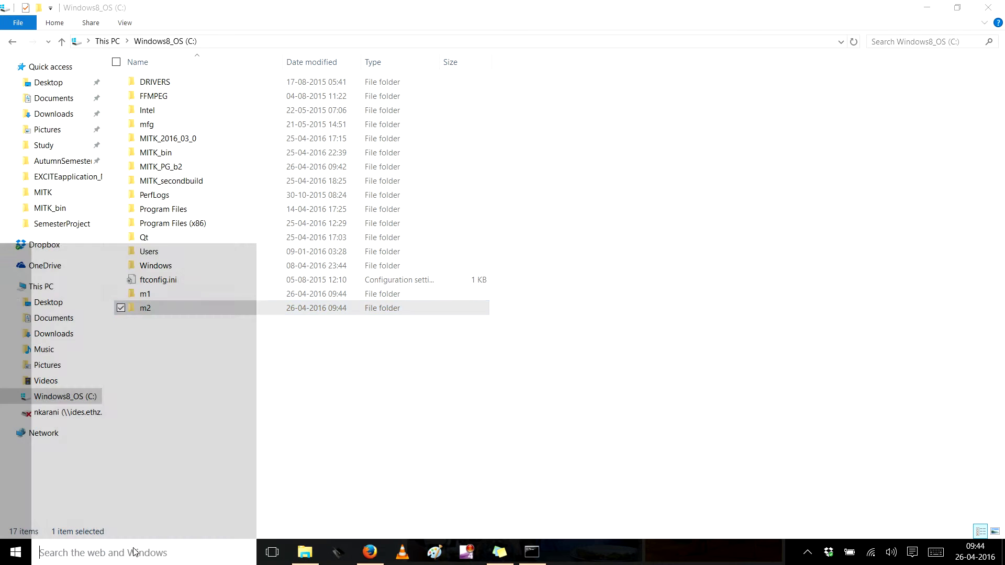
type("cmake")
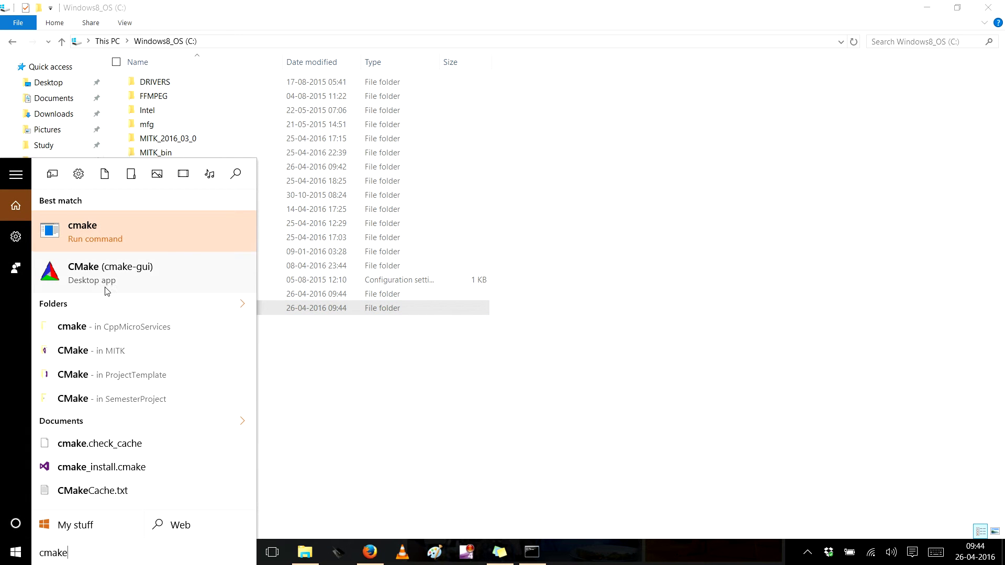
left_click(107, 290)
left_click(990, 40)
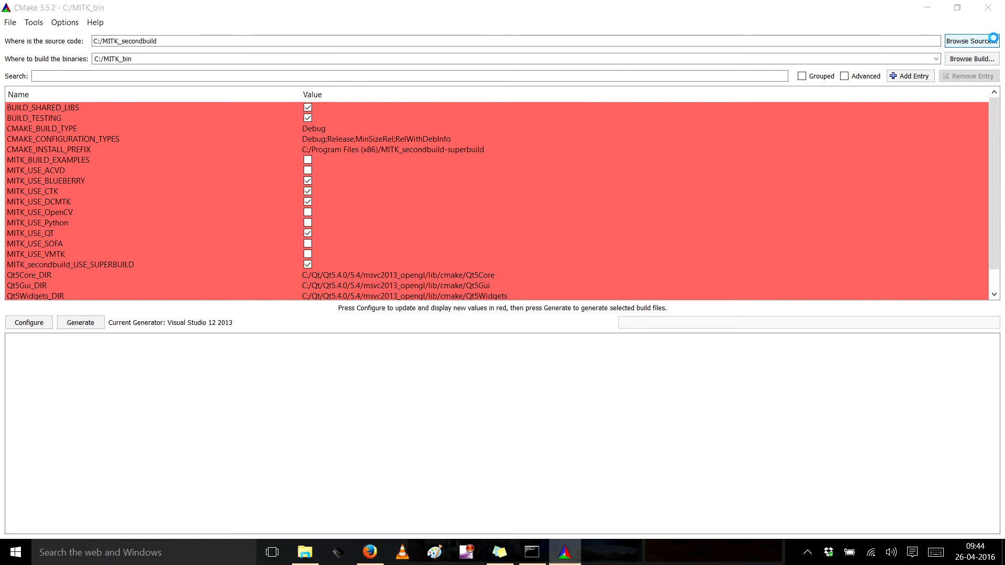
left_click(172, 46)
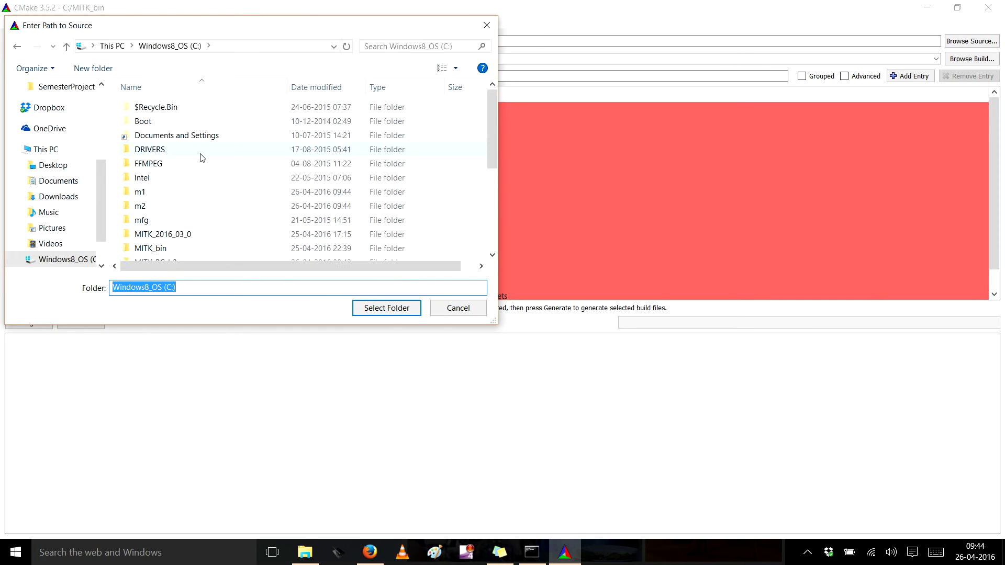
double_click(137, 113)
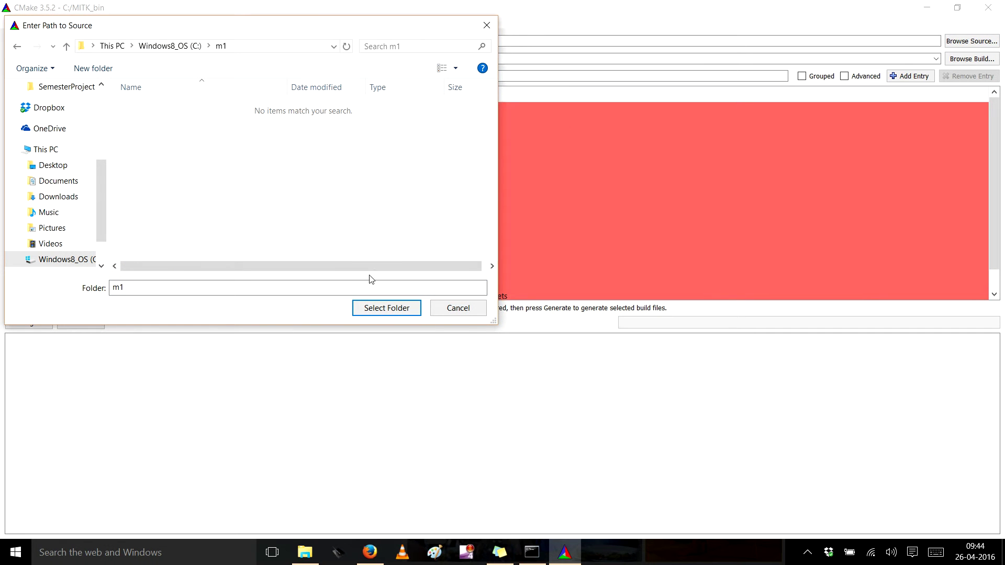
left_click(386, 308)
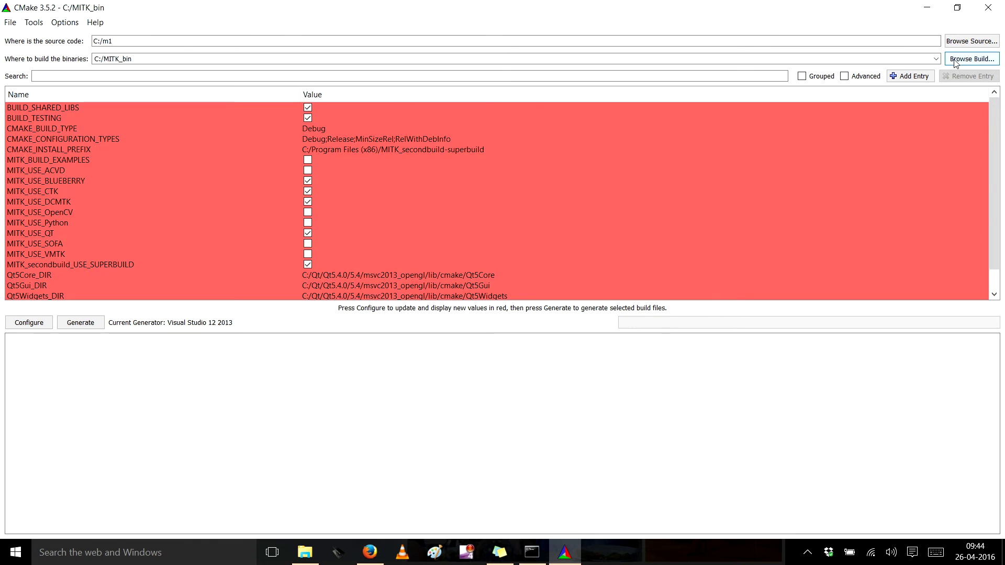
- Set the location for building the binaries to C:/m2
left_click(971, 59)
left_click(188, 50)
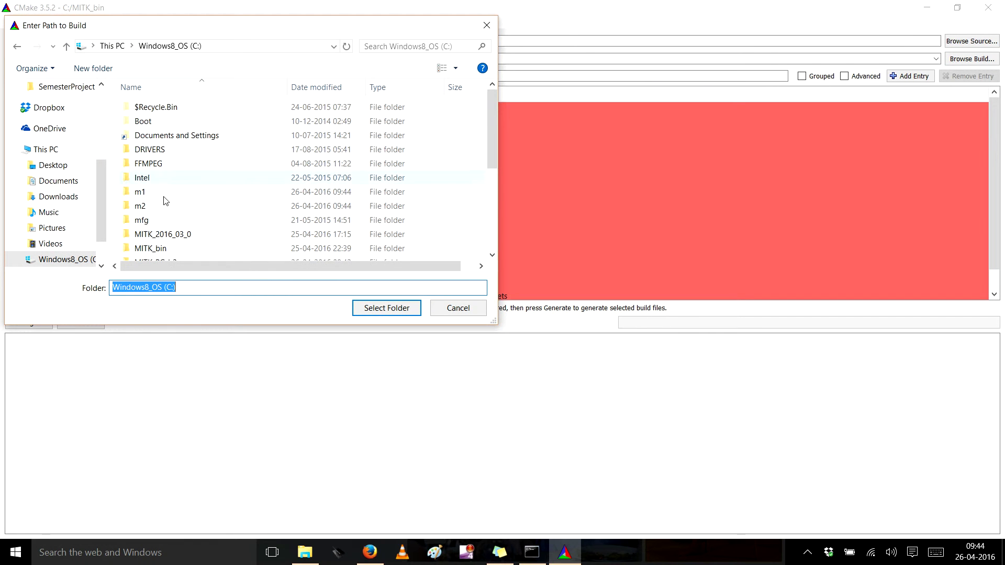
left_click(162, 209)
left_click(382, 308)
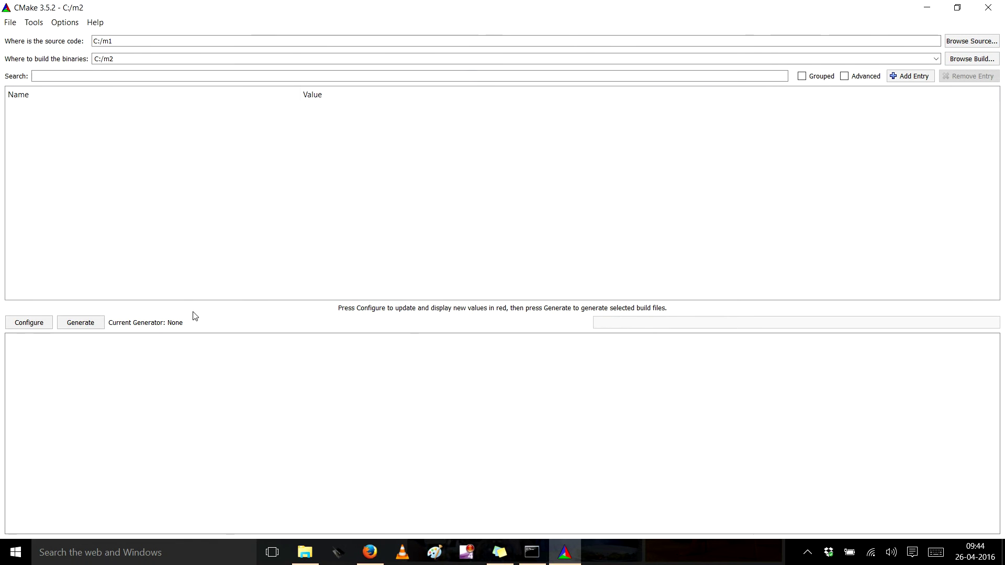
- Start configuring the project, choose Visual Studio 12 2013 as its generator, and close CMake
left_click(32, 321)
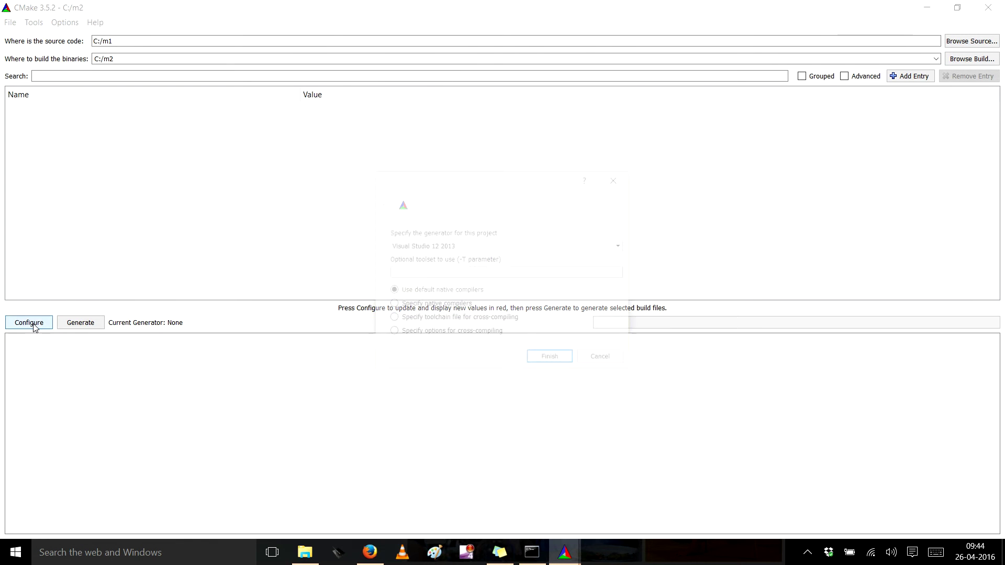
left_click(500, 245)
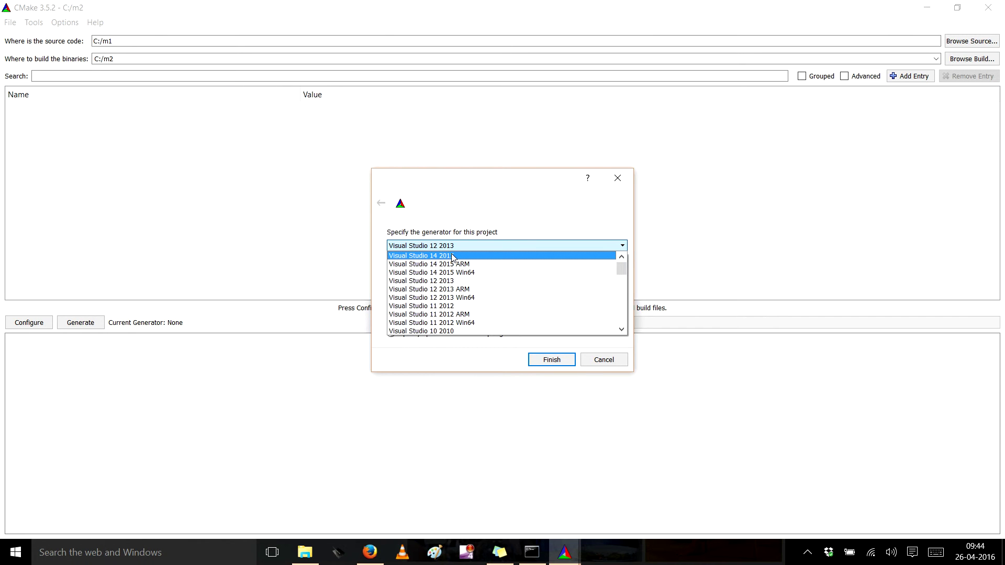
left_click(446, 282)
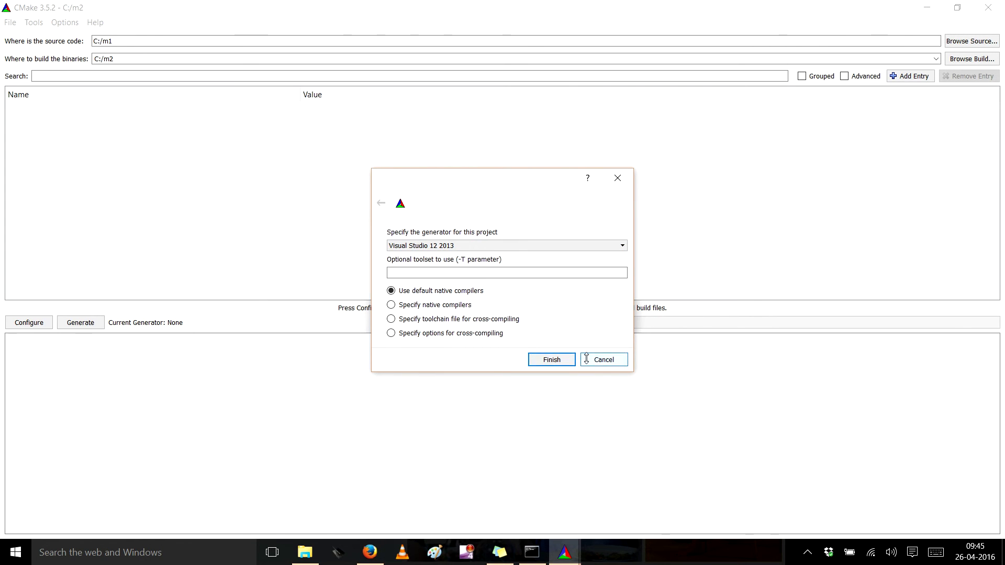
left_click(552, 359)
left_click(992, 7)
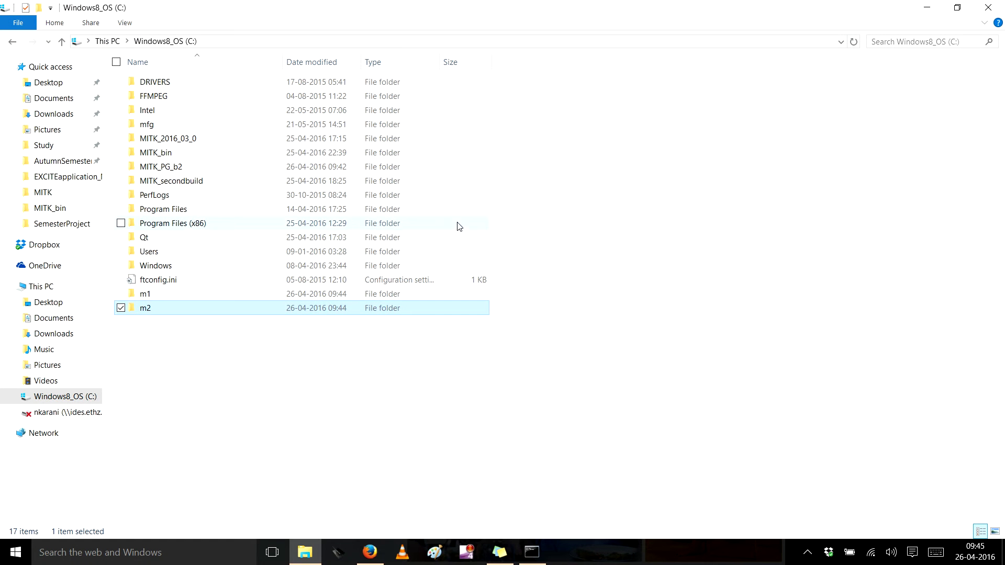
- Permanently delete the m1 and m2 folders from drive C and refresh the file list
key("shift+Delete")
key("Return")
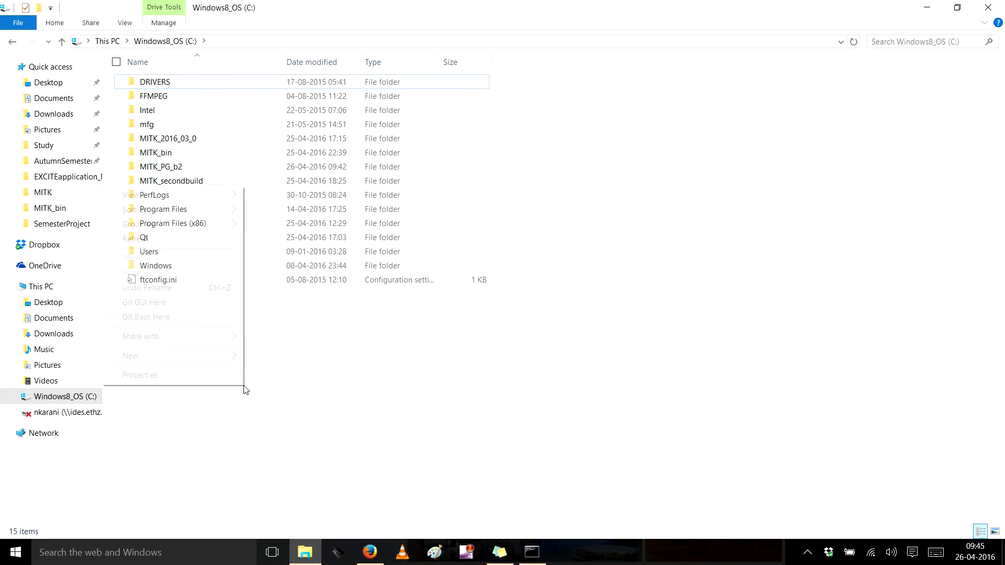
right_click(245, 390)
left_click(148, 237)
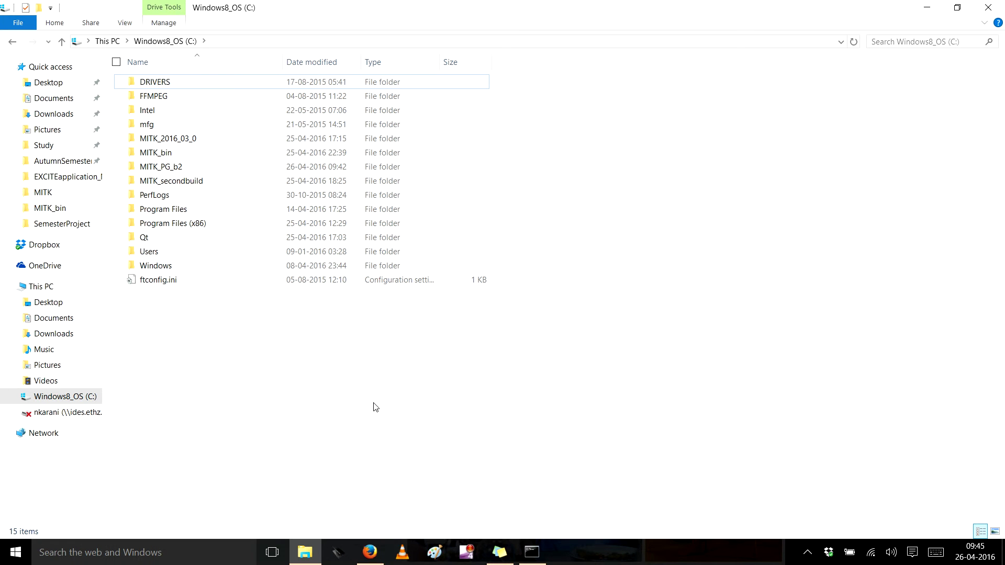
- Switch to Firefox and search the web for "lnk 2038" in a new tab
left_click(370, 551)
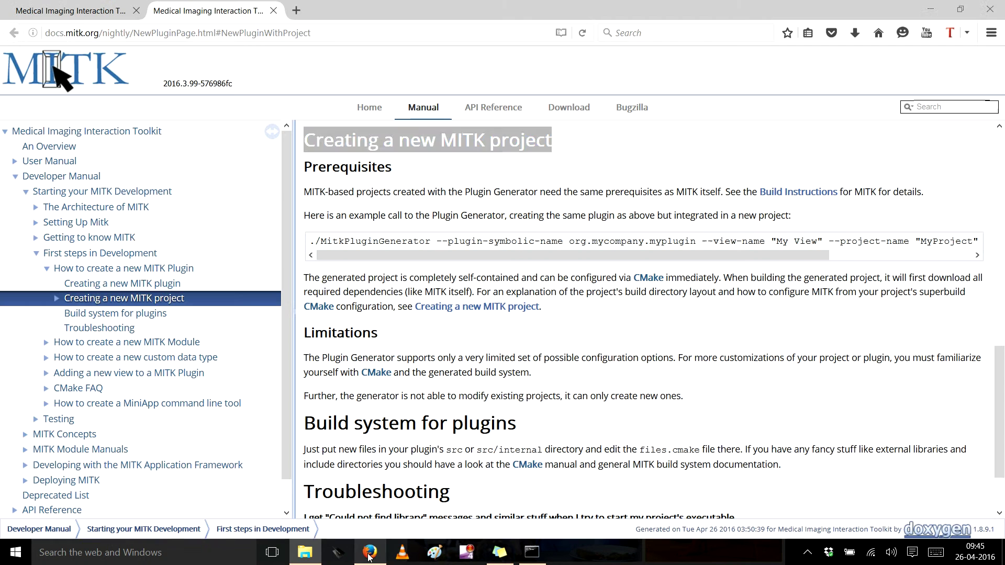
left_click(296, 10)
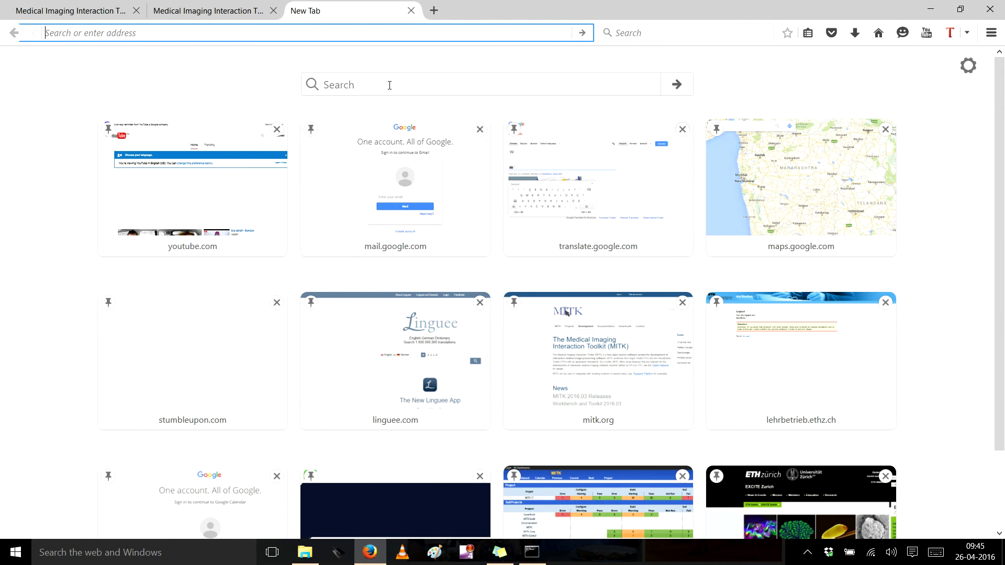
type("lnk 2038")
key("Return")
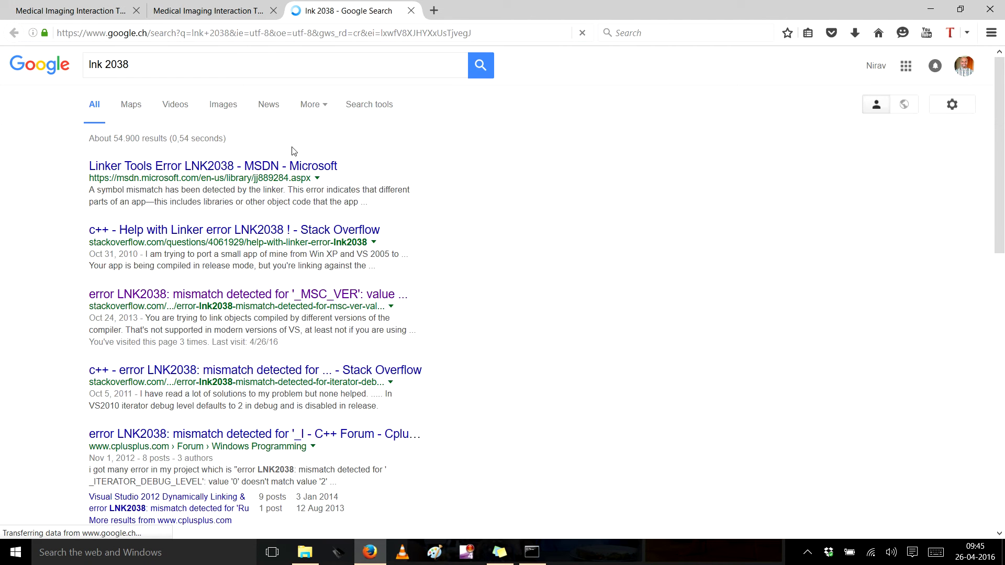
- Open the Stack Overflow result on the _MSC_VER mismatch separately, read its accepted answer, and close both the answer and the search results
right_click(237, 296)
left_click(292, 301)
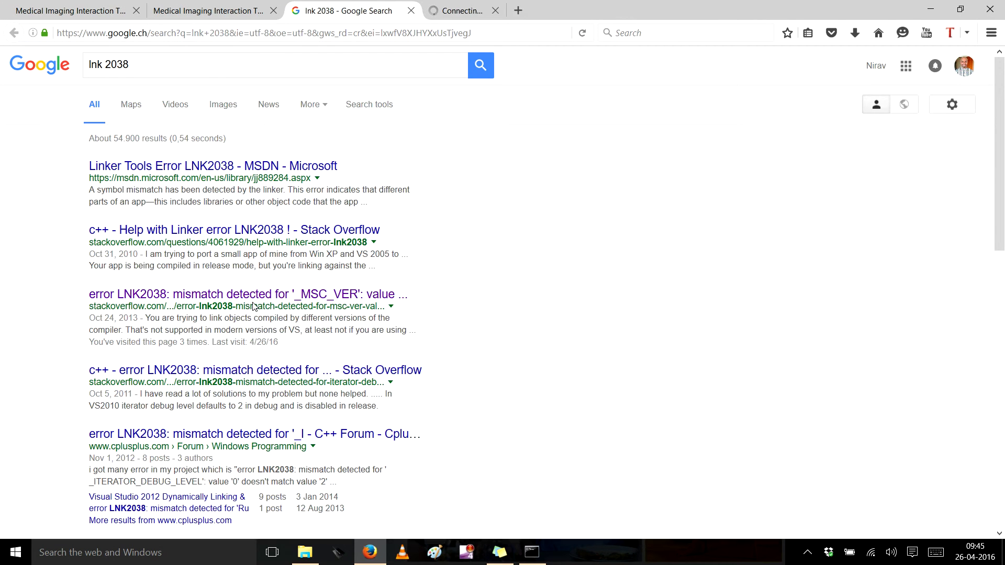
key("ctrl+Tab")
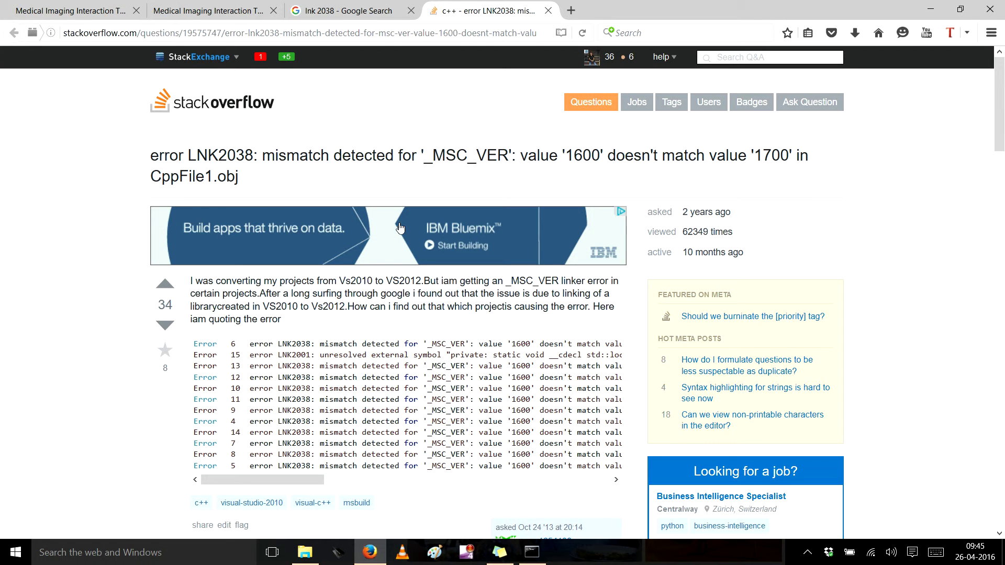
scroll(398, 283, "down", 8)
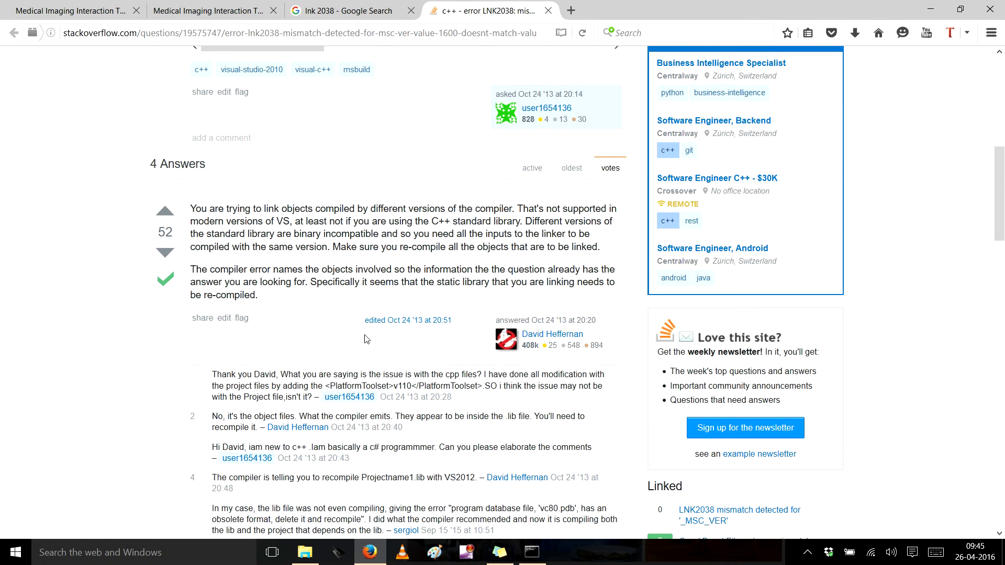
scroll(357, 323, "down", 1)
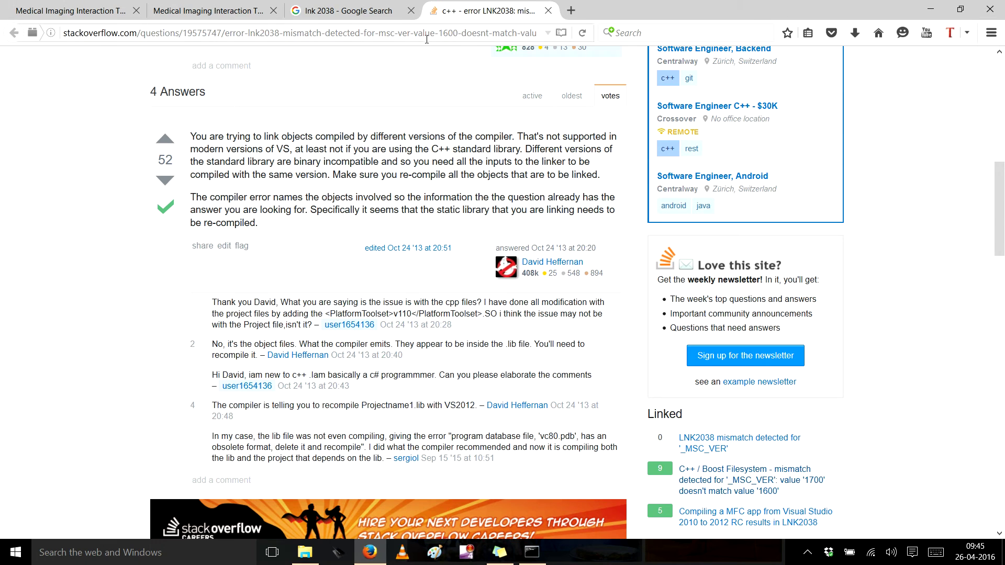
left_click(547, 11)
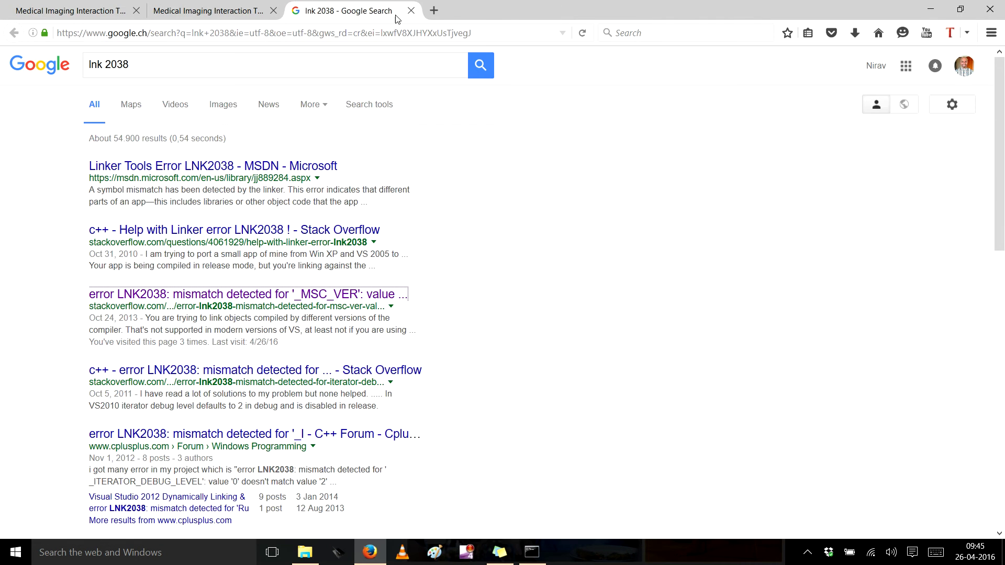
left_click(410, 11)
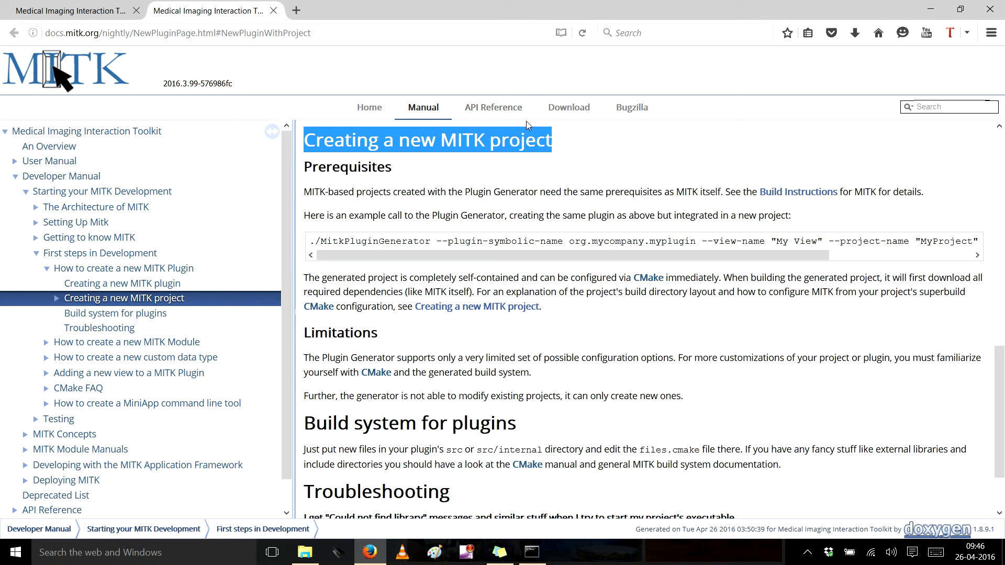
- Switch to File Explorer, go to C:\Qt\Qt5.4.0\5.4\msvc2013_opengl\bin and display the folder's full path
left_click(206, 556)
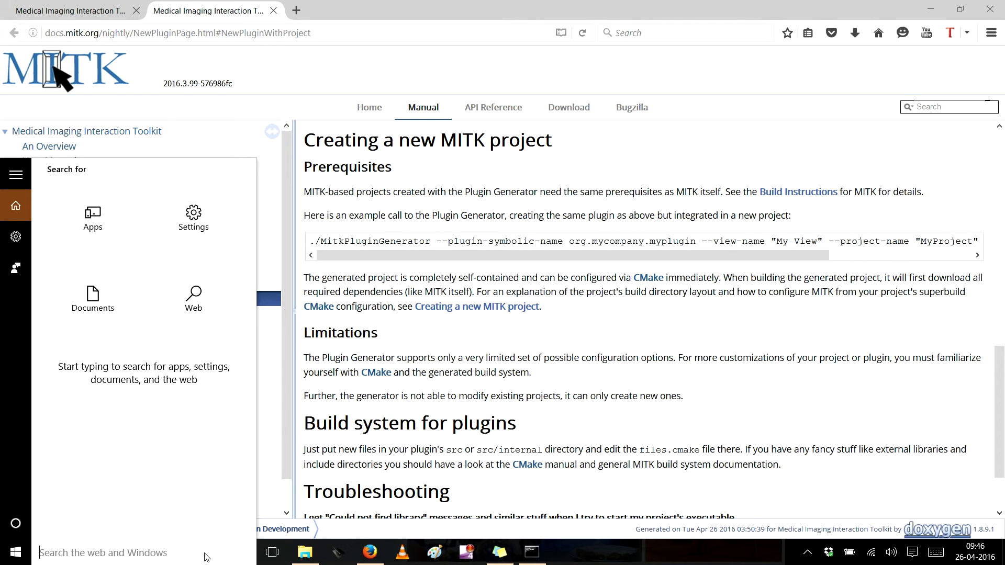
left_click(304, 551)
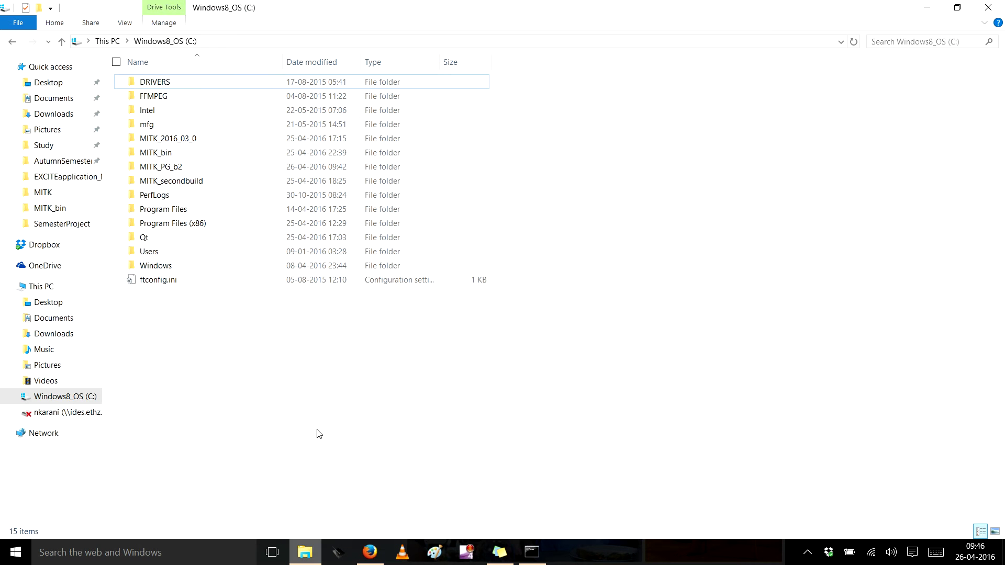
double_click(193, 239)
left_click(151, 83)
double_click(150, 83)
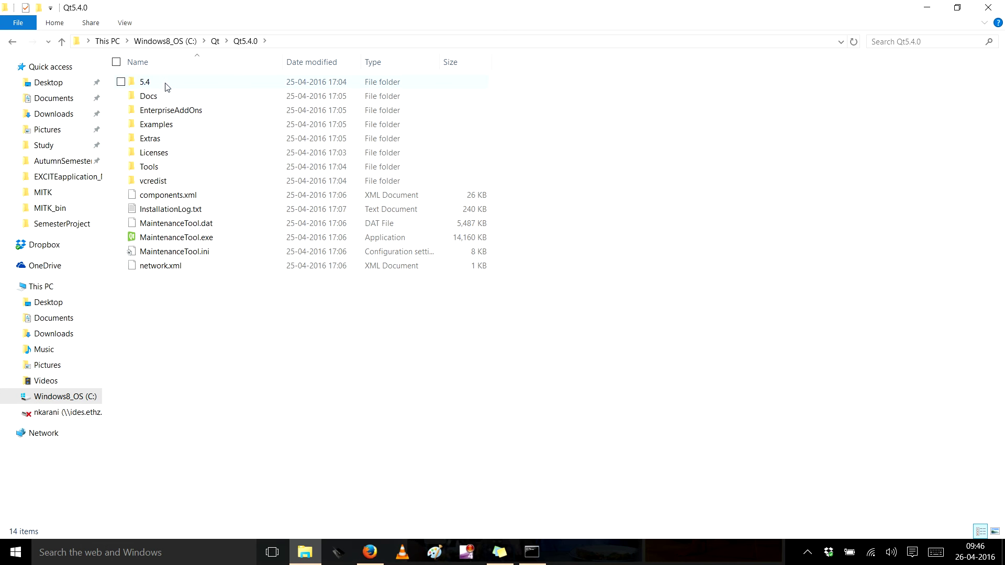
double_click(154, 82)
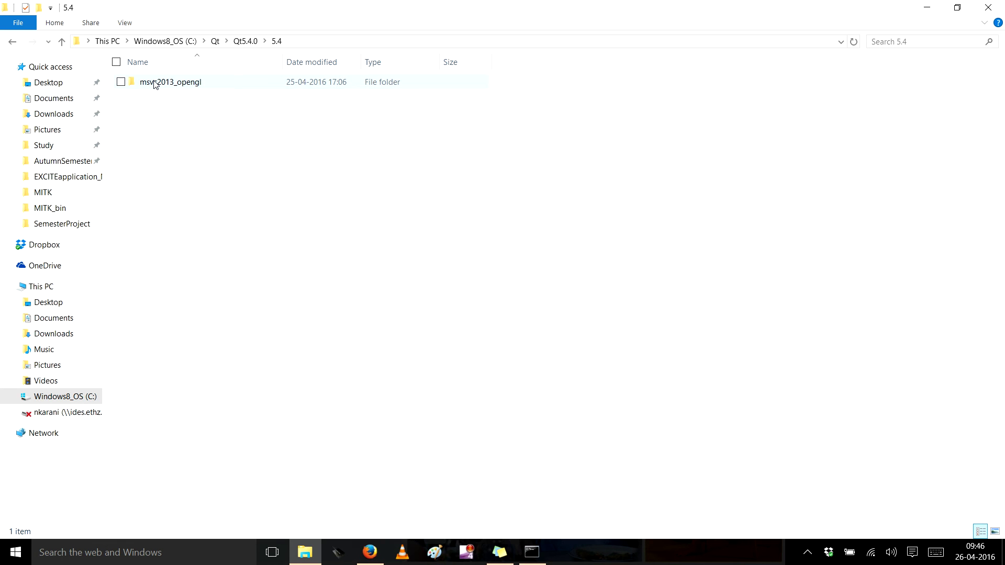
double_click(155, 83)
left_click(155, 84)
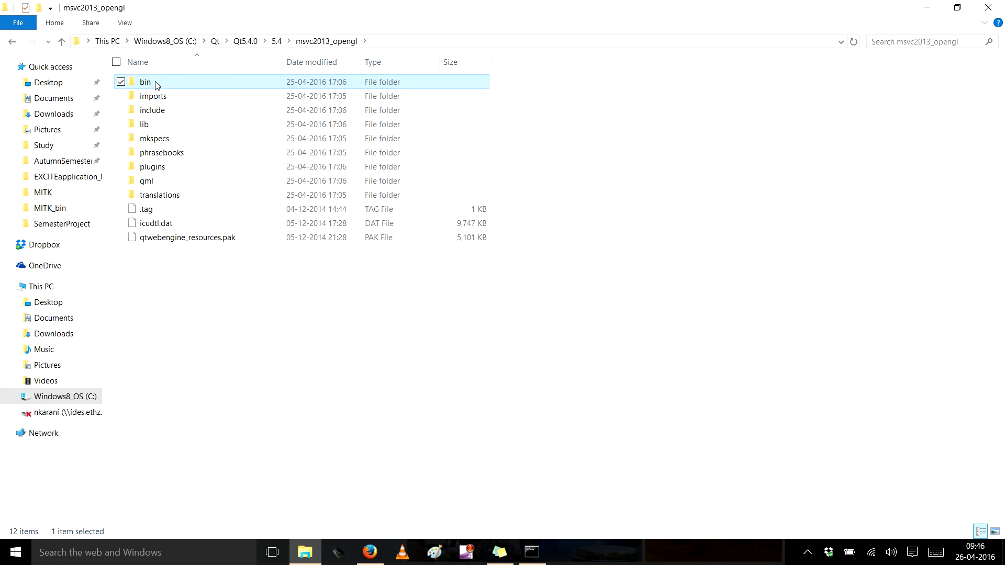
double_click(155, 84)
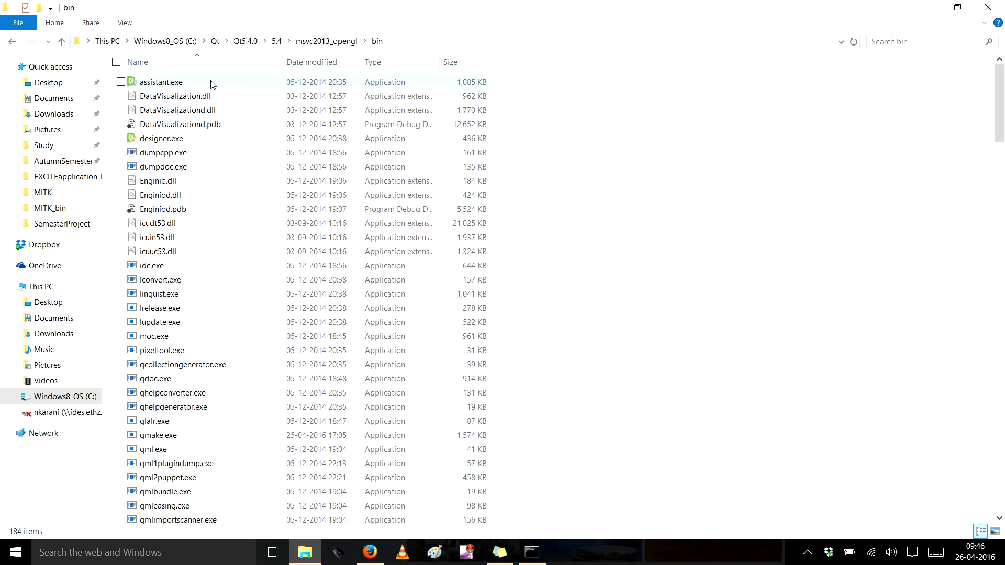
left_click(404, 42)
left_click(544, 120)
- Go back to Qt5.4.0, open Tools\QtCreator\bin and display the full path of that folder
left_click(248, 41)
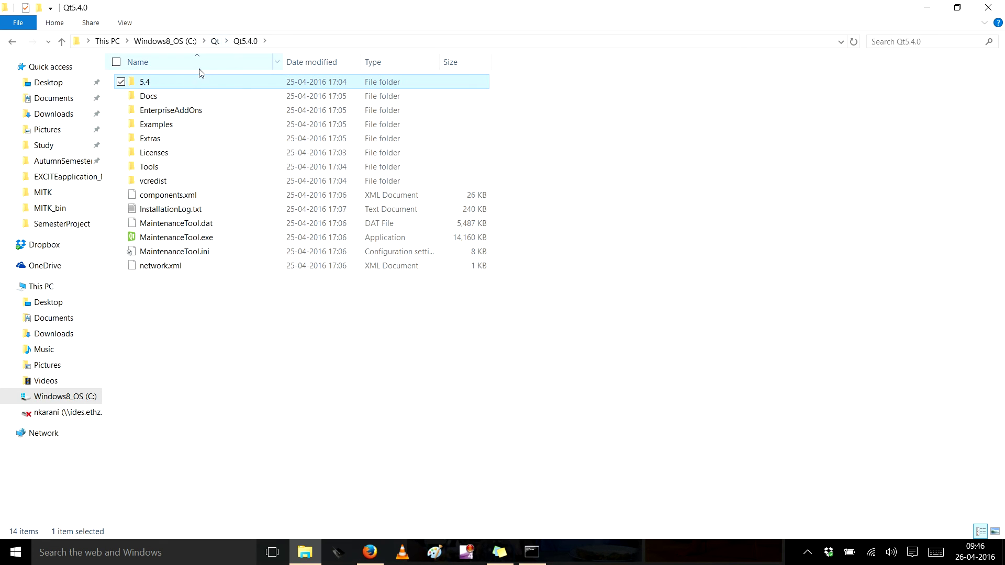
double_click(152, 166)
double_click(157, 81)
double_click(159, 84)
left_click(405, 42)
left_click(679, 240)
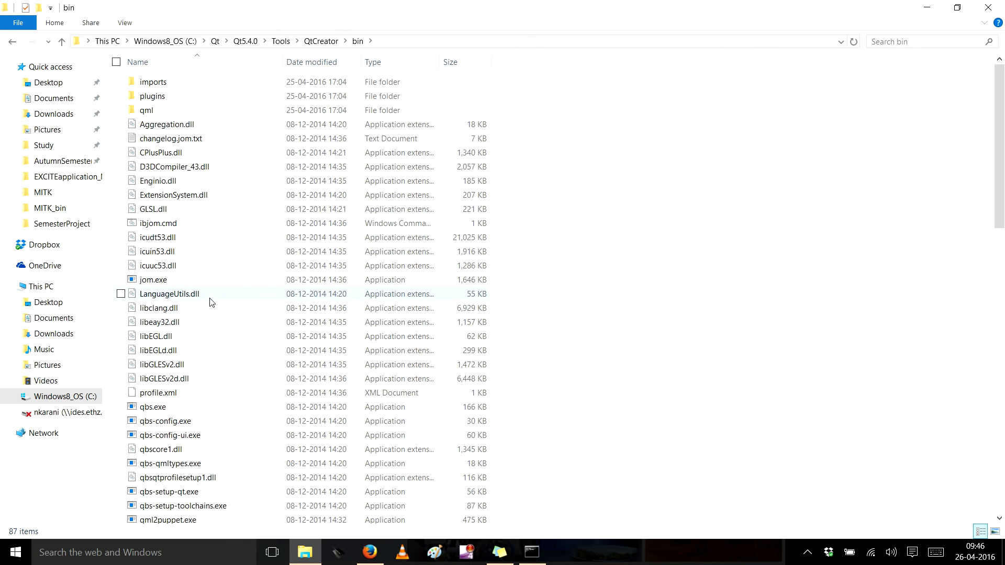
- Return through Qt5.4.0 to 5.4\msvc2013_opengl\bin, show its full path again, and close File Explorer
left_click(246, 42)
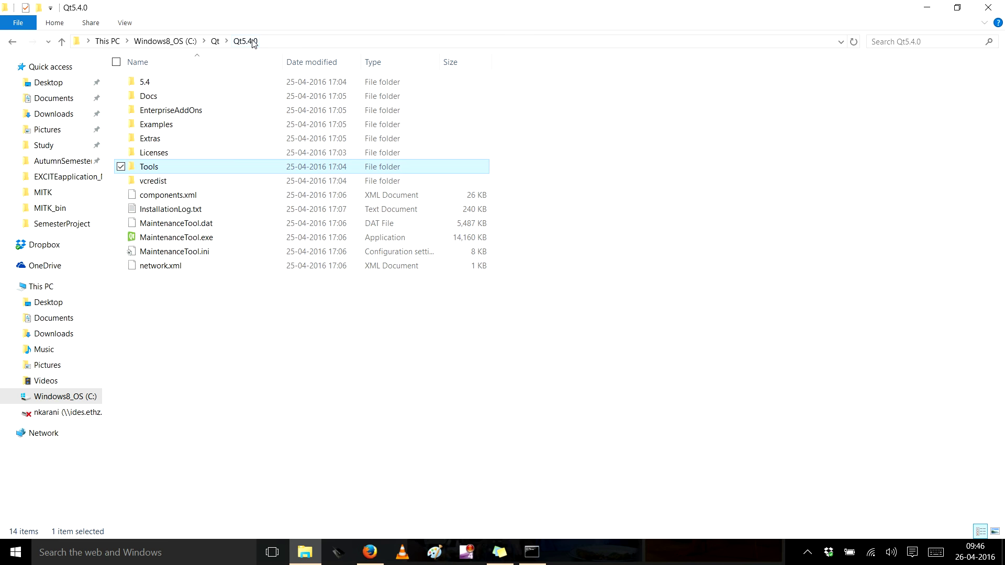
double_click(165, 82)
double_click(166, 83)
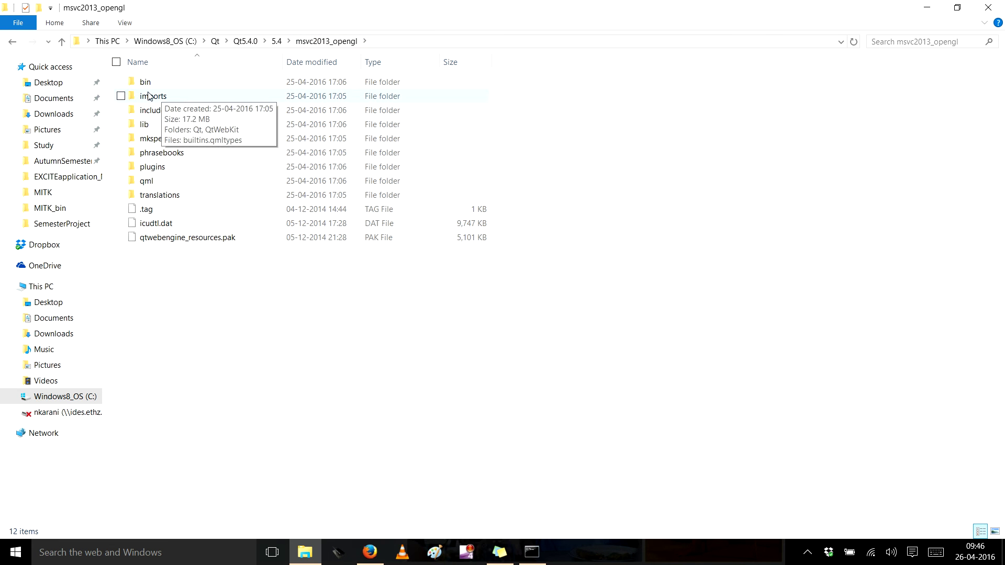
double_click(146, 82)
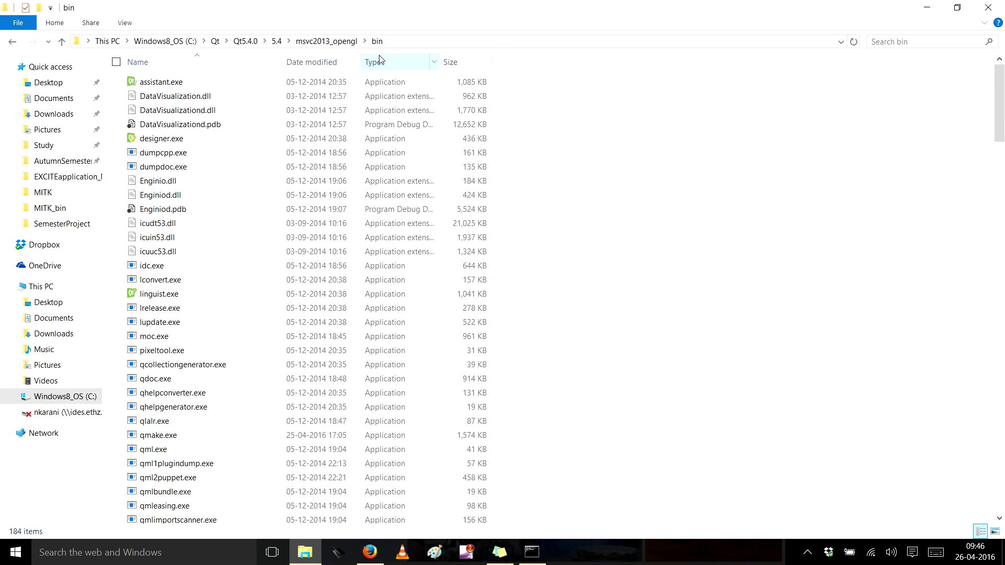
left_click(408, 43)
left_click(721, 234)
left_click(988, 14)
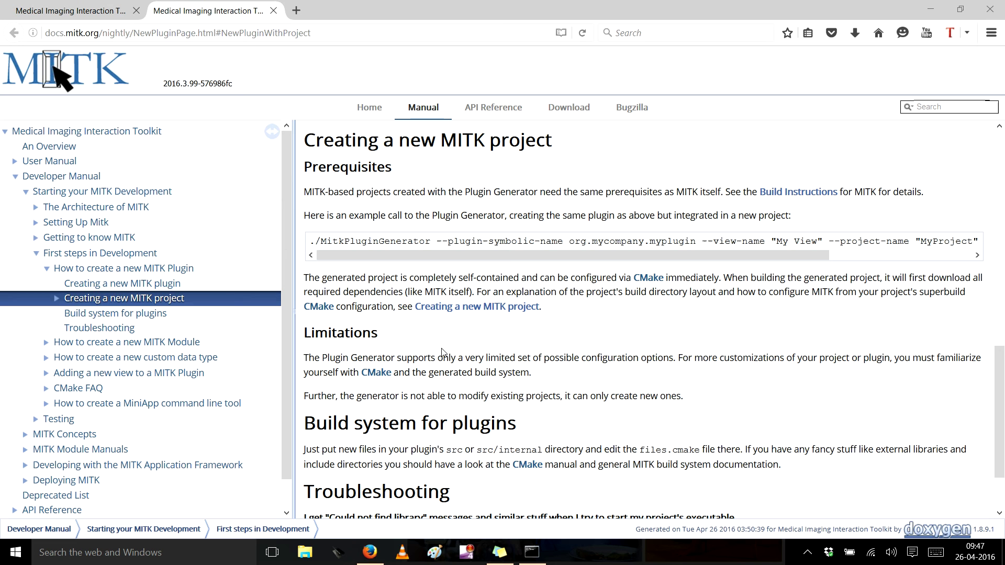
- Reopen File Explorer on drive C, view the contents of the MITK_secondbuild folder, and return to the drive's root
left_click_drag(531, 255, 270, 550)
left_click(308, 552)
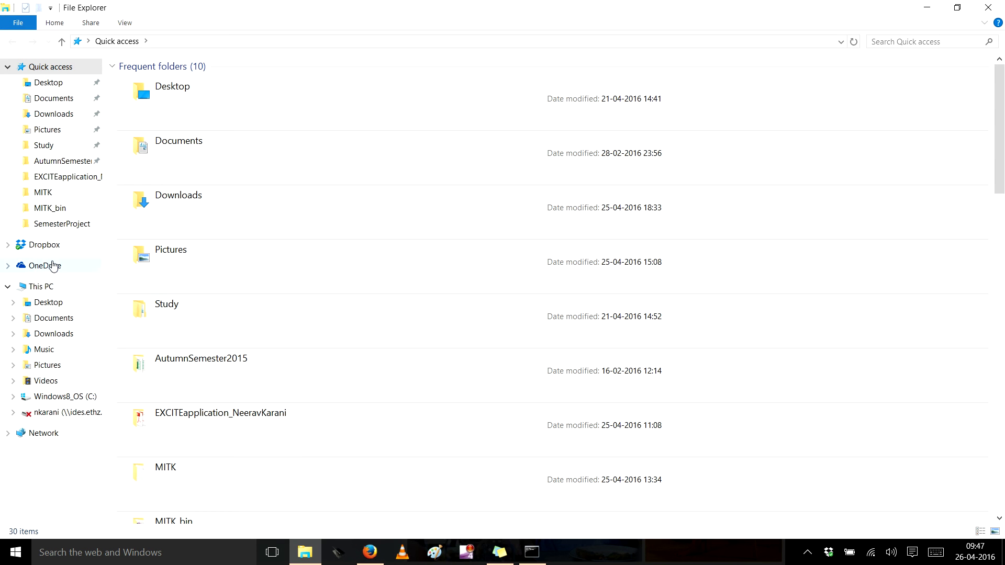
left_click(61, 400)
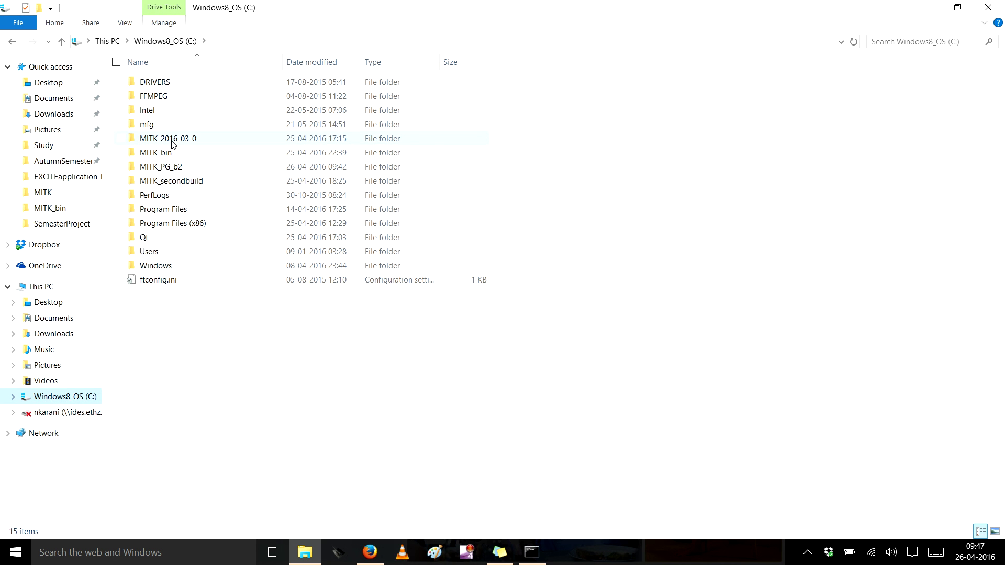
left_click(173, 181)
double_click(173, 180)
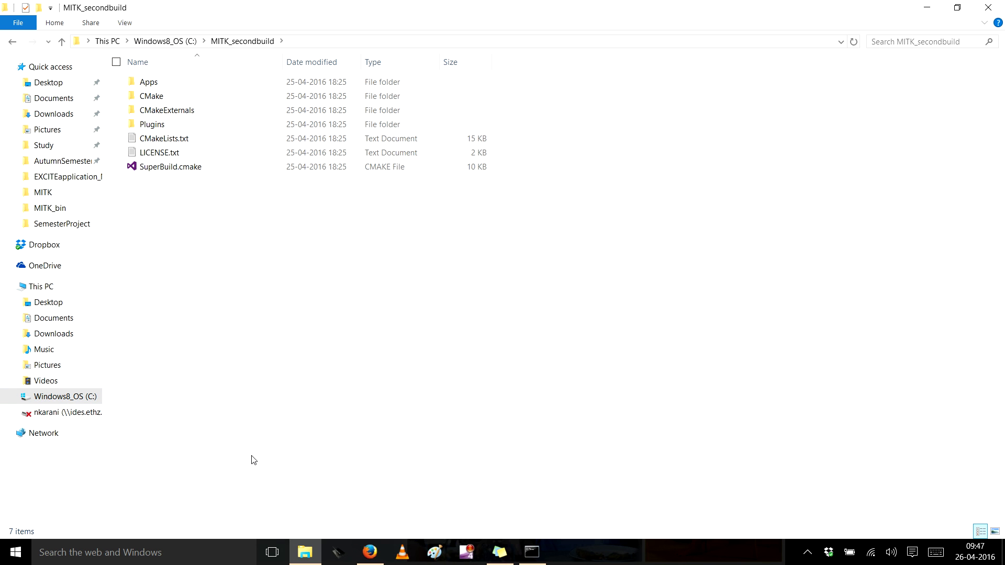
left_click(176, 45)
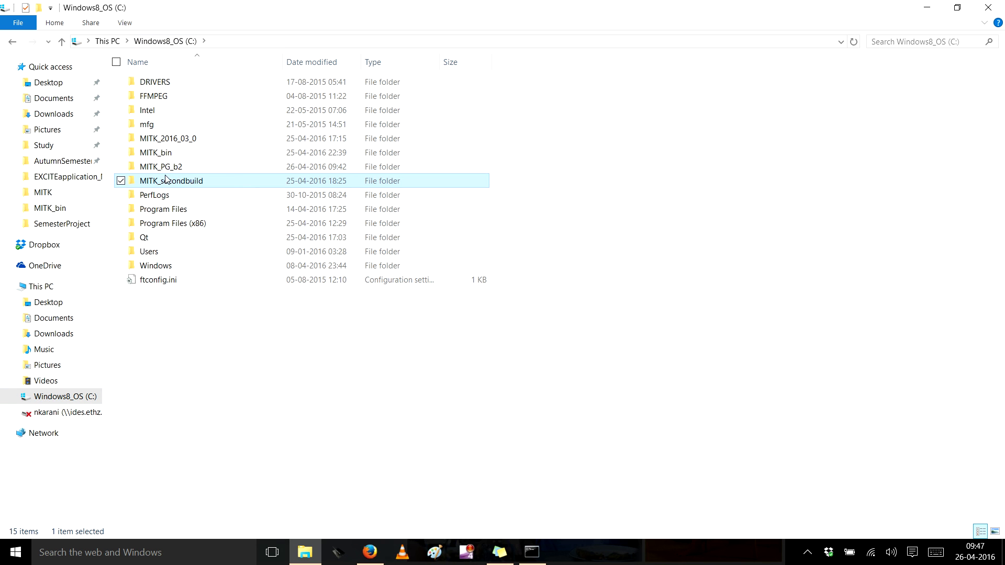